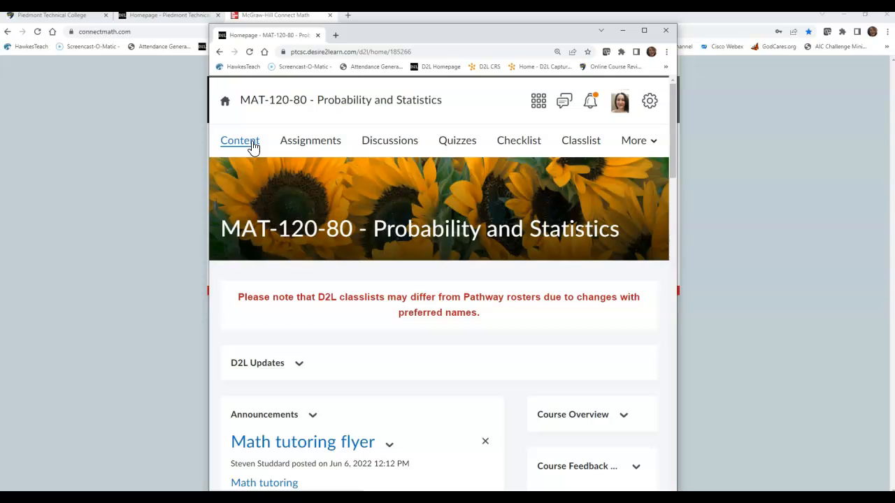
# - Open the Excel Projects 10th Edition document from the Excel project information and guidelines module in the course content
pyautogui.click(253, 146)
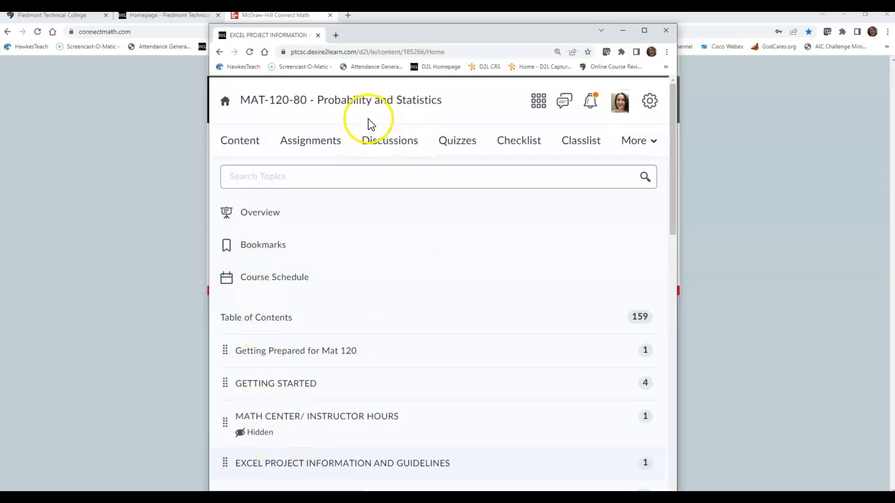
pyautogui.click(332, 470)
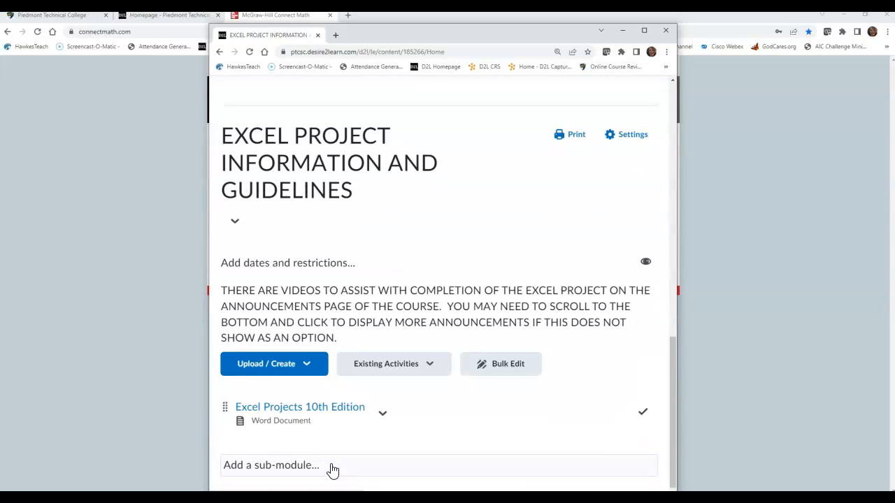
pyautogui.click(329, 405)
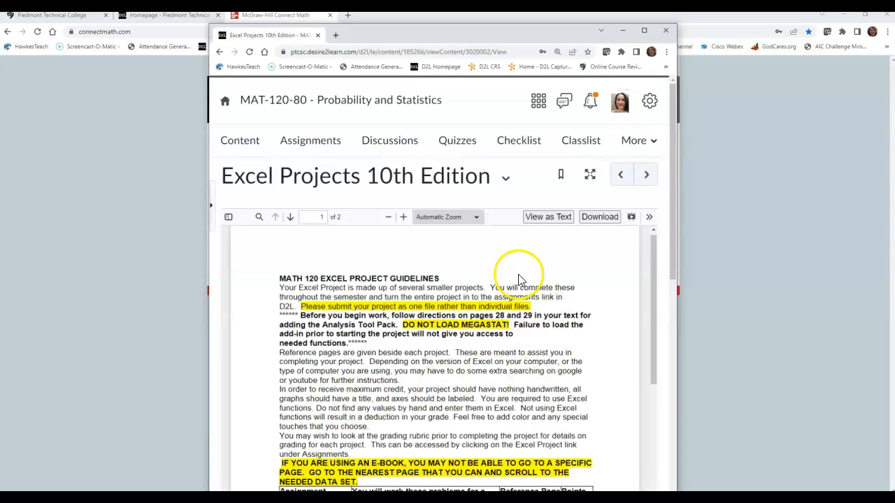
# - Read the Excel project guidelines and the assignment table with its problems and textbook reference pages
pyautogui.scroll(-1, 520, 280)
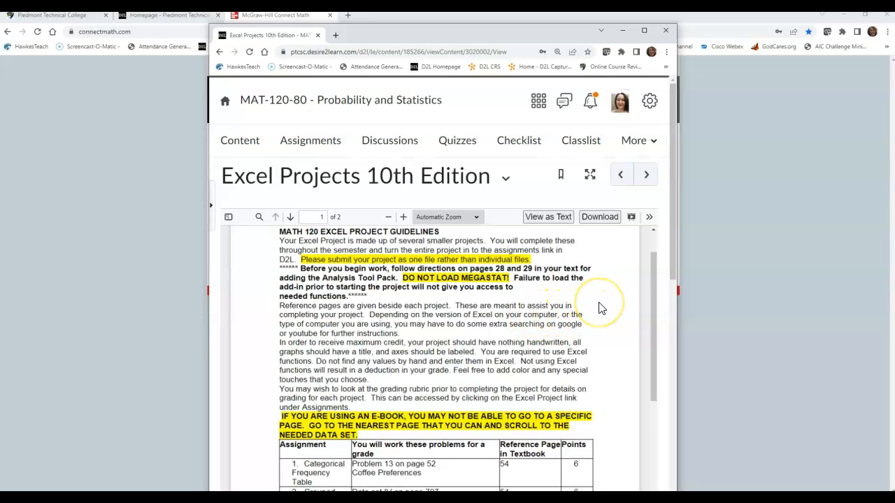
pyautogui.scroll(-1, 600, 308)
pyautogui.scroll(-2, 600, 307)
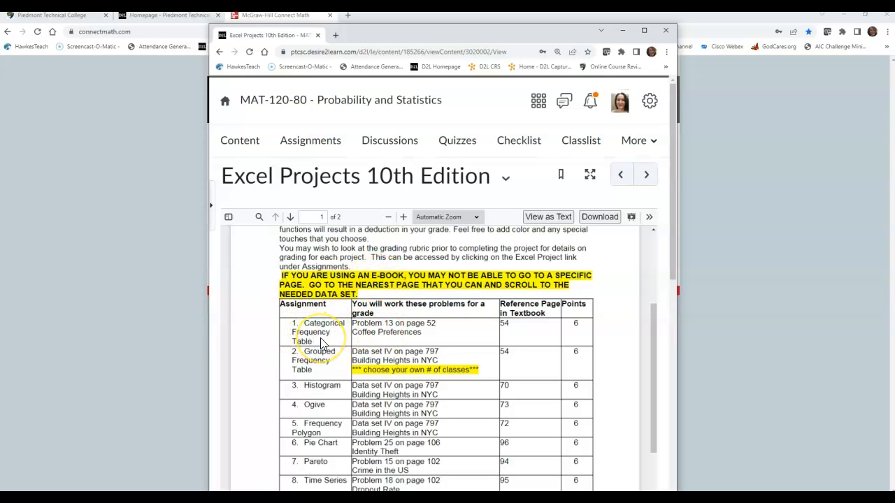
pyautogui.moveTo(502, 325); pyautogui.dragTo(482, 332)
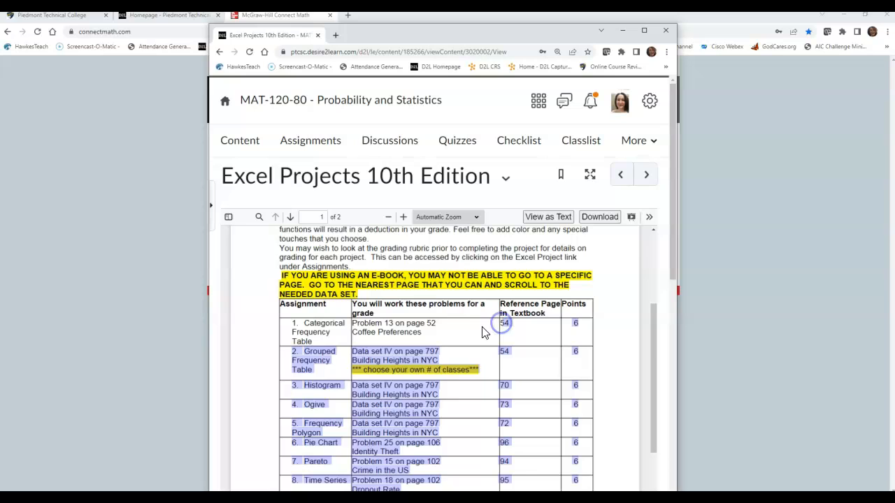
pyautogui.click(483, 333)
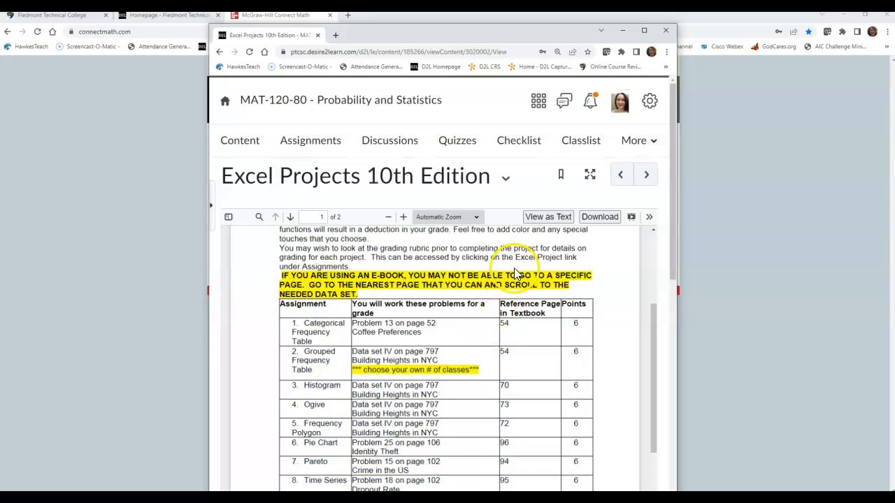
pyautogui.scroll(1, 496, 255)
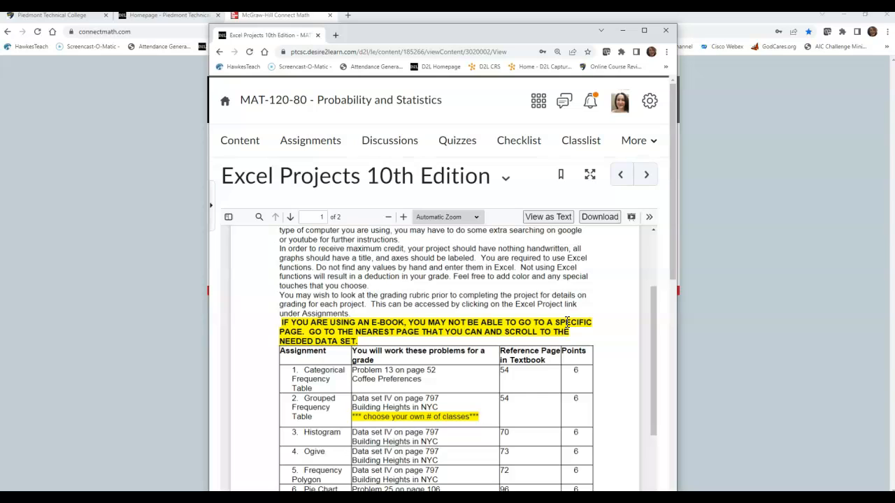
# - Switch to Connect Math, log in with the prefilled credentials and open the Mat 031 Mat 120 Support course
pyautogui.moveTo(548, 32); pyautogui.dragTo(0, 32)
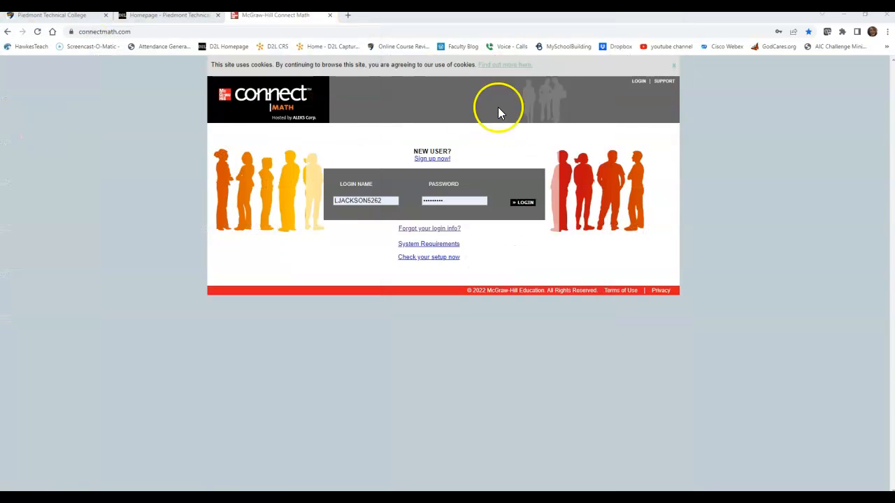
pyautogui.click(526, 202)
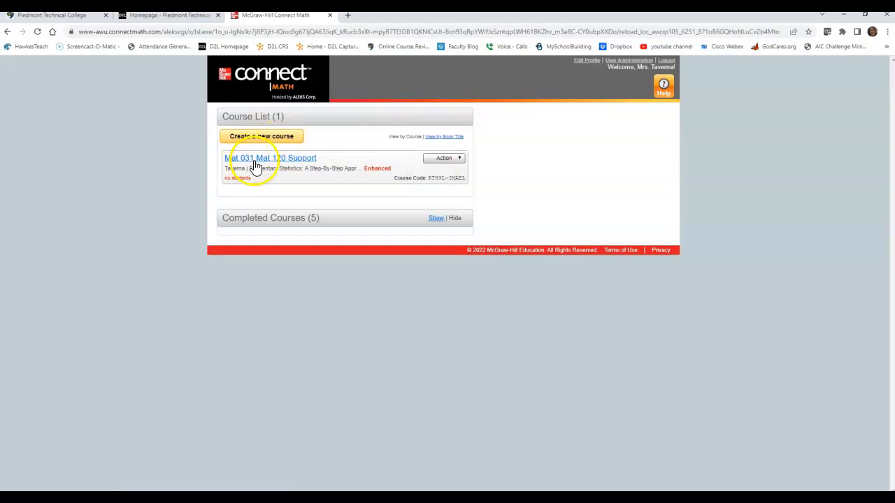
pyautogui.click(255, 160)
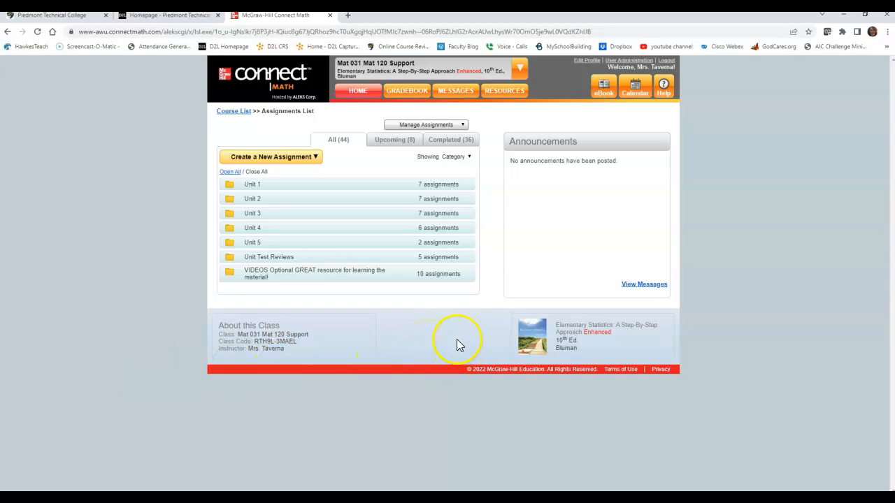
# - Open the course eBook in a maximized window and jump to page 54
pyautogui.click(607, 88)
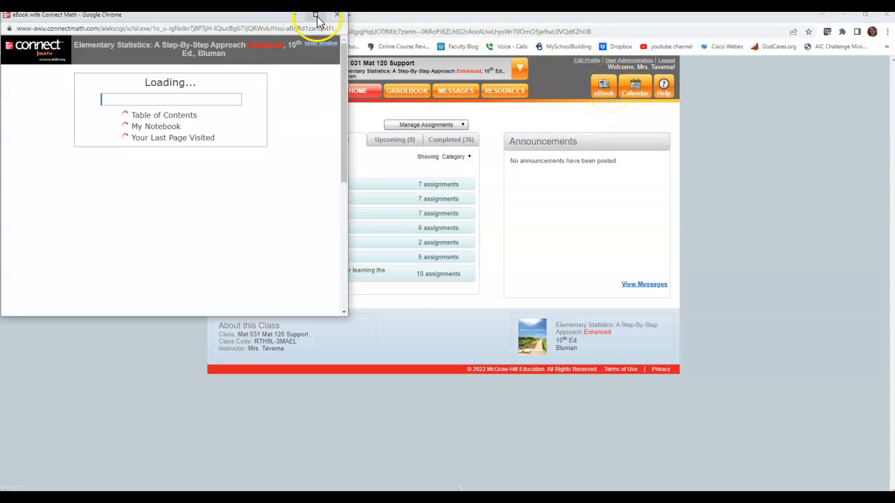
pyautogui.click(319, 15)
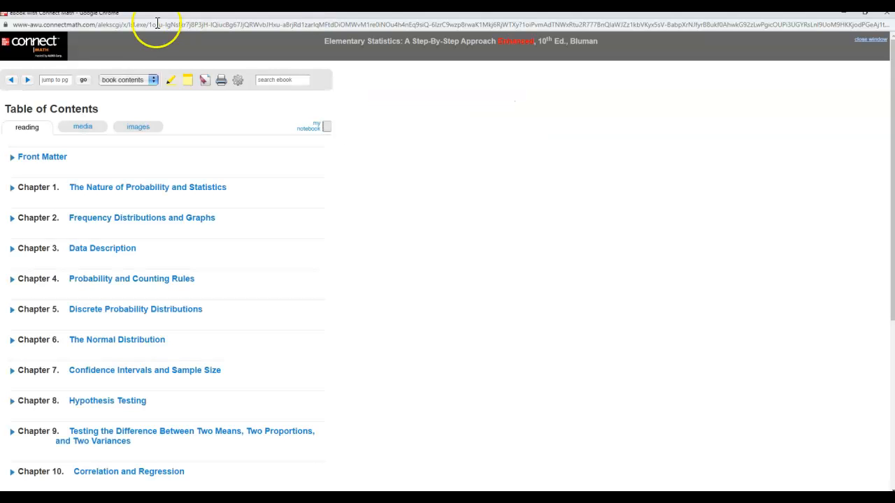
pyautogui.click(62, 79)
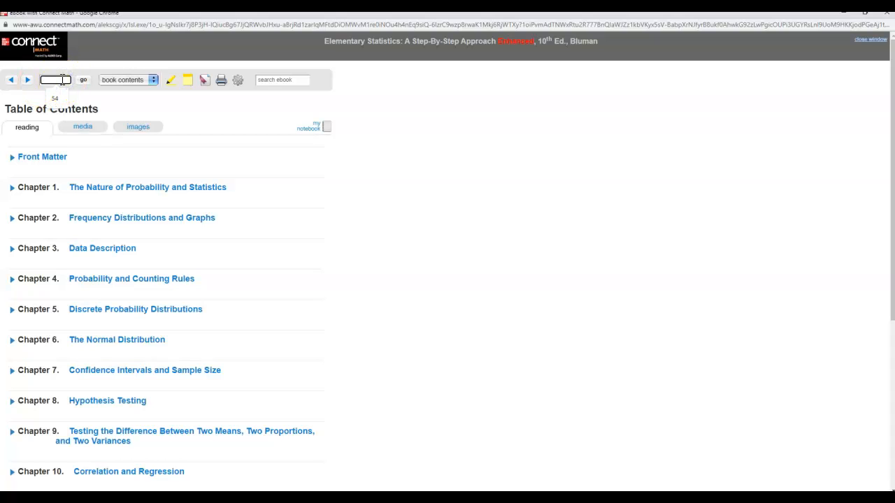
pyautogui.write('54')
pyautogui.press('Return')
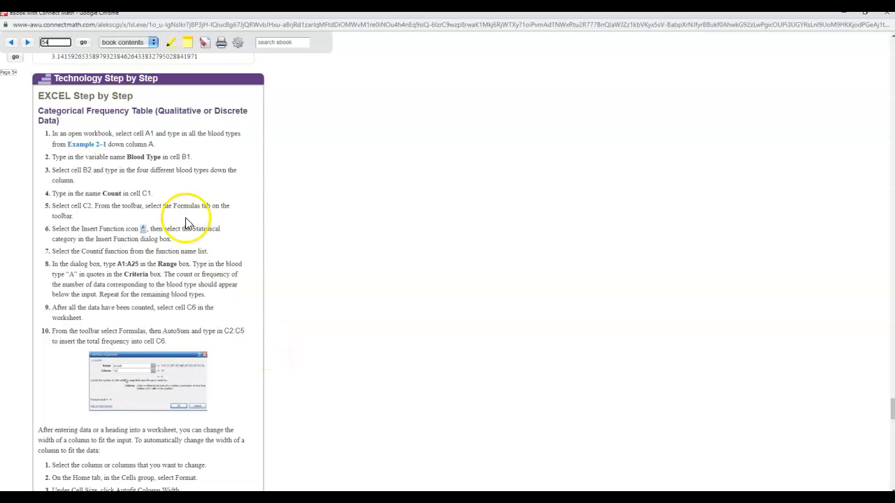
# - Review the categorical frequency table instructions and open the data set of the linked Example 2–1
pyautogui.scroll(-3, 124, 226)
pyautogui.scroll(3, 133, 254)
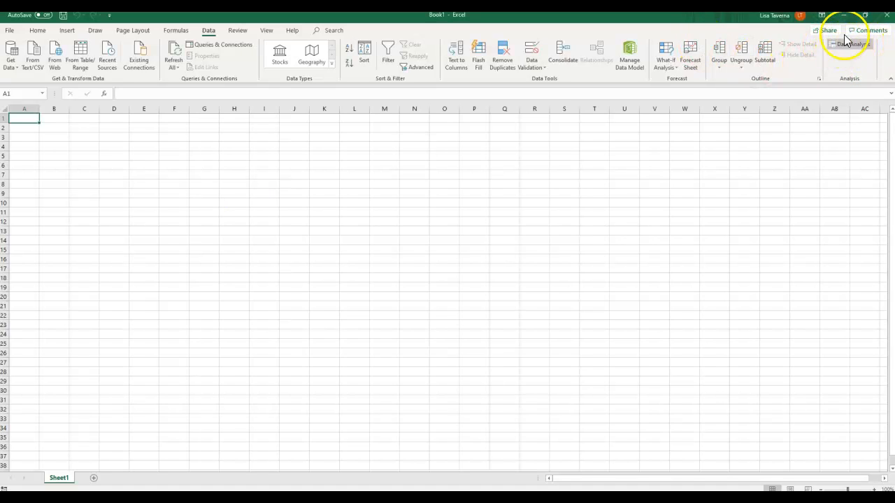
pyautogui.click(849, 17)
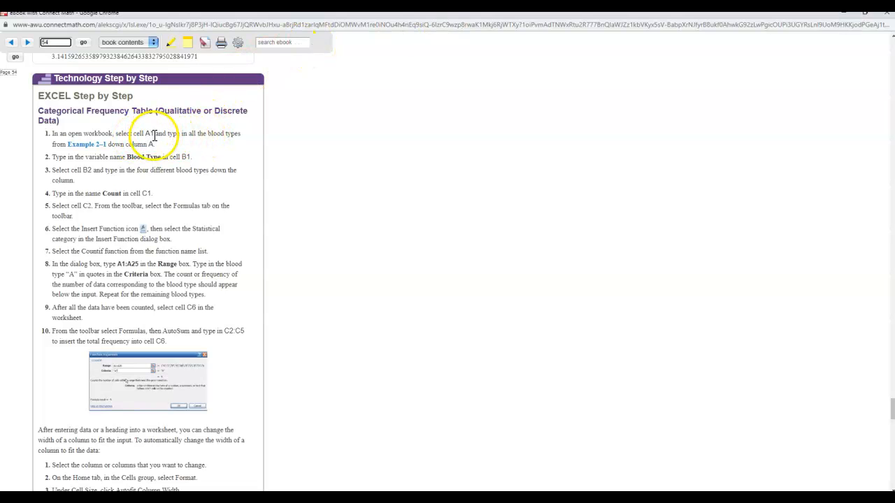
pyautogui.click(89, 145)
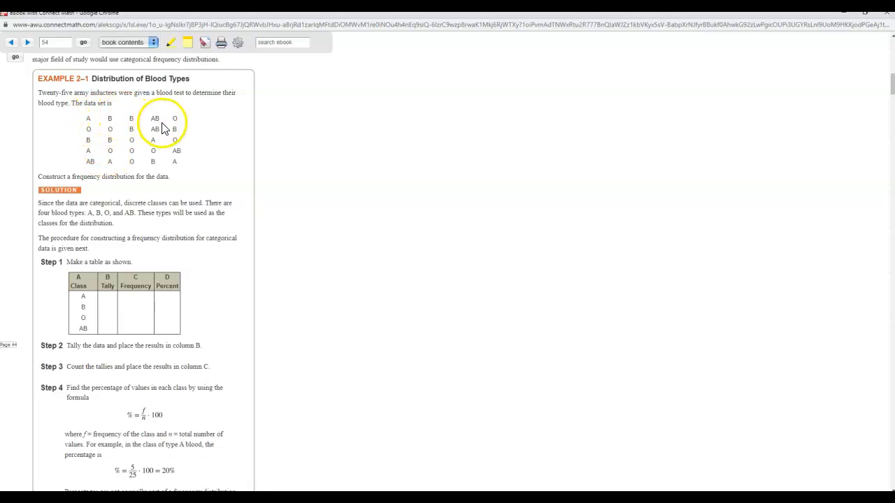
pyautogui.click(845, 14)
pyautogui.click(844, 15)
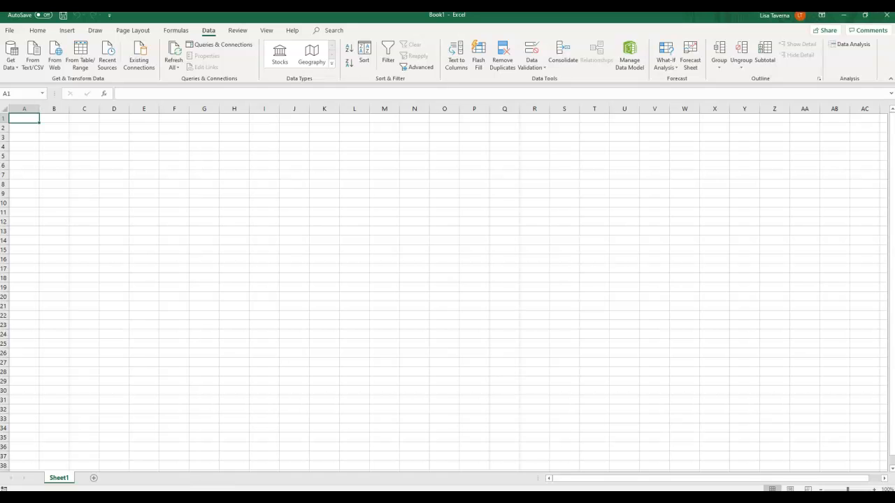
pyautogui.click(146, 498)
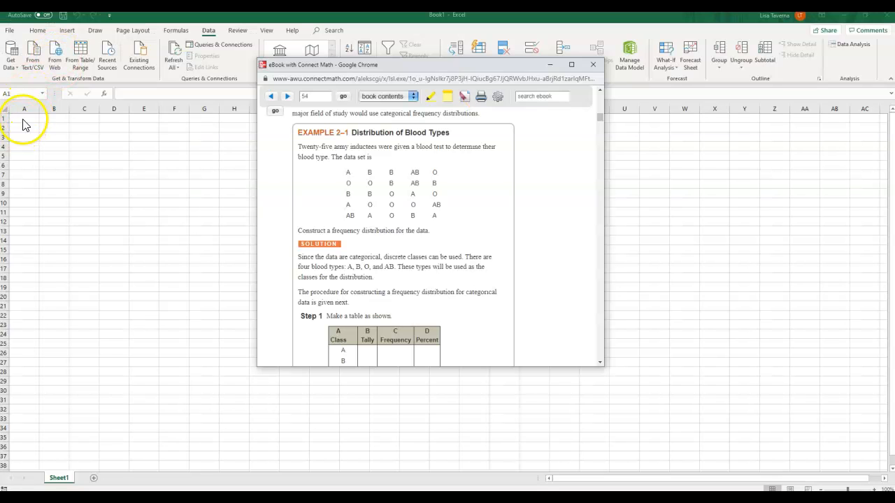
# - In the blank Excel workbook, enter the first Example 2–1 blood types A, B, B, AB and O down column A from A1
pyautogui.click(24, 119)
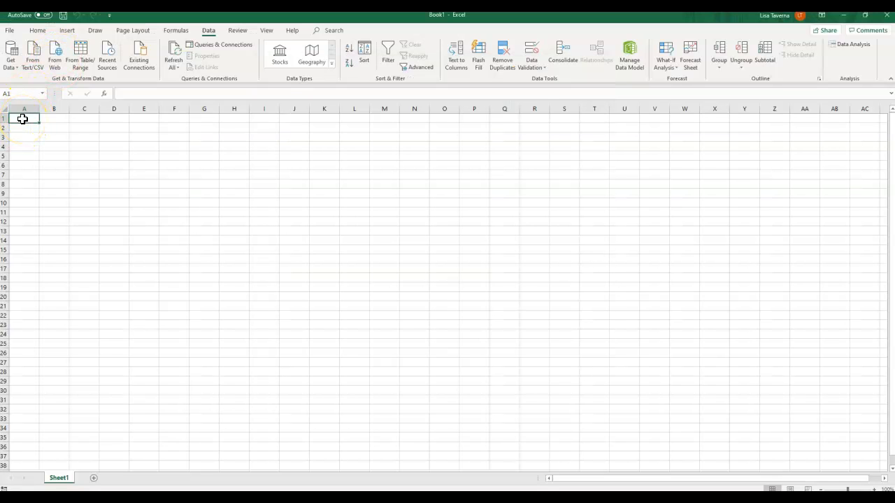
pyautogui.write('A')
pyautogui.press('Return')
pyautogui.hotkey('alt', 'Tab')
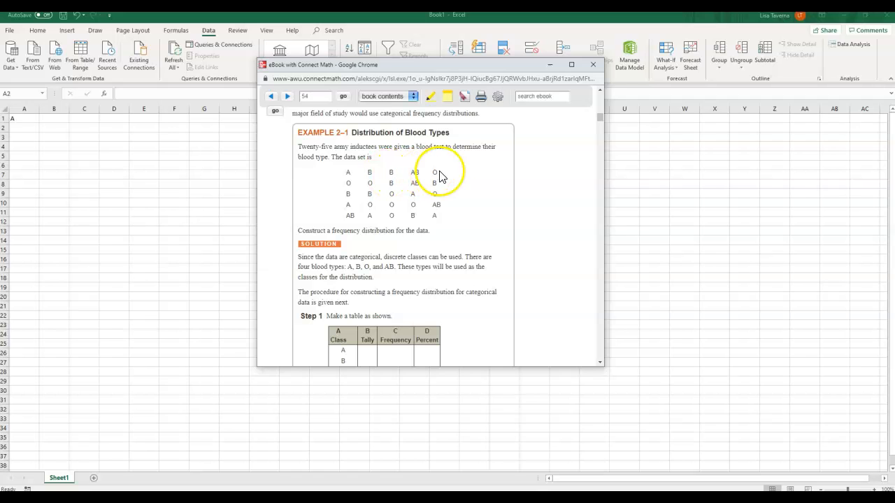
pyautogui.click(26, 127)
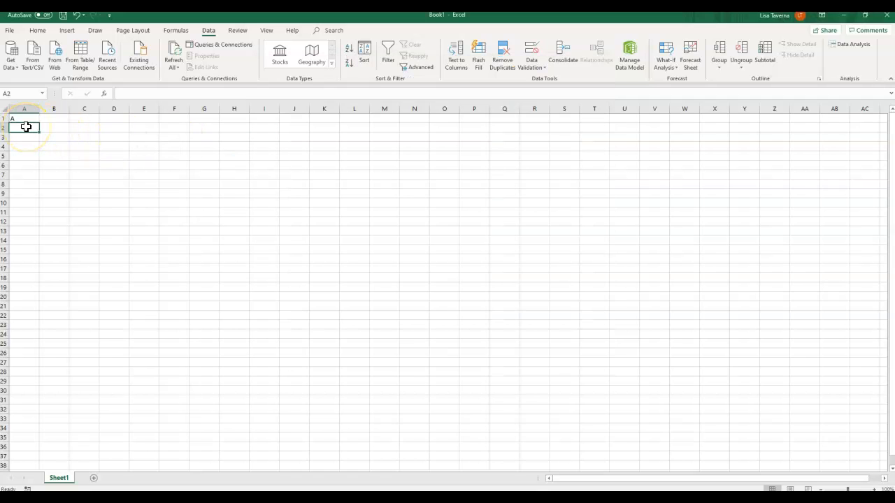
pyautogui.write('B')
pyautogui.press('Return')
pyautogui.write('B')
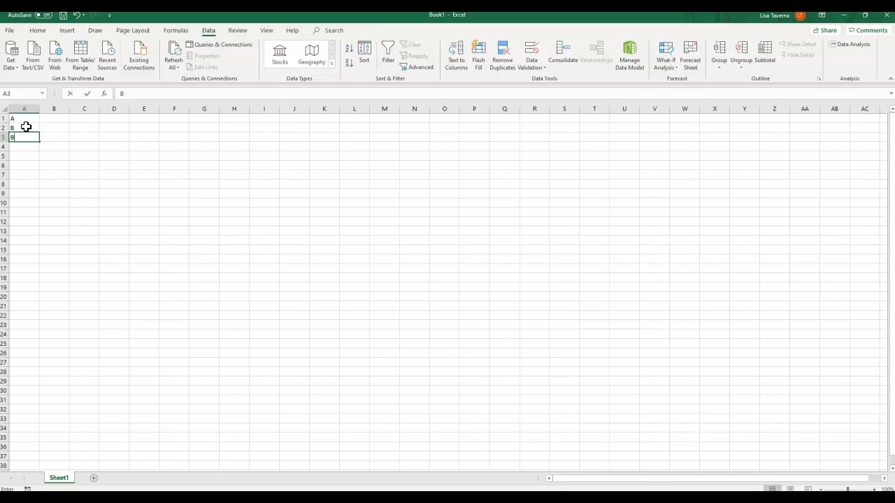
pyautogui.press('Return')
pyautogui.write('AB')
pyautogui.press('Return')
pyautogui.write('O')
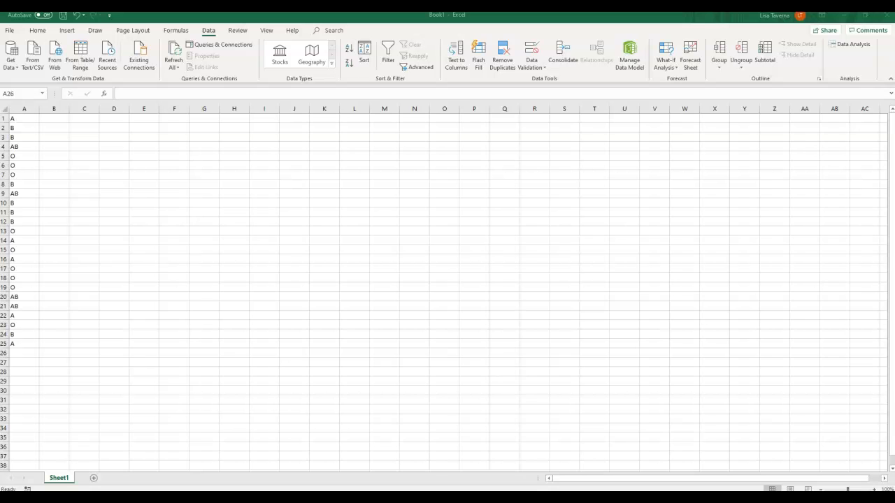
# - Return the eBook to the page 54 instructions and enter the heading Blood Type in cell B1 of the worksheet
pyautogui.moveTo(0, 110); pyautogui.dragTo(244, 130)
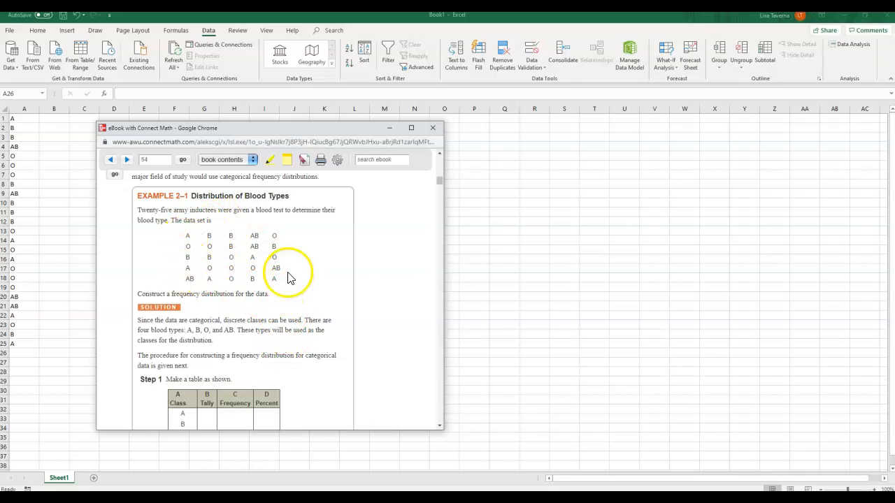
pyautogui.click(184, 162)
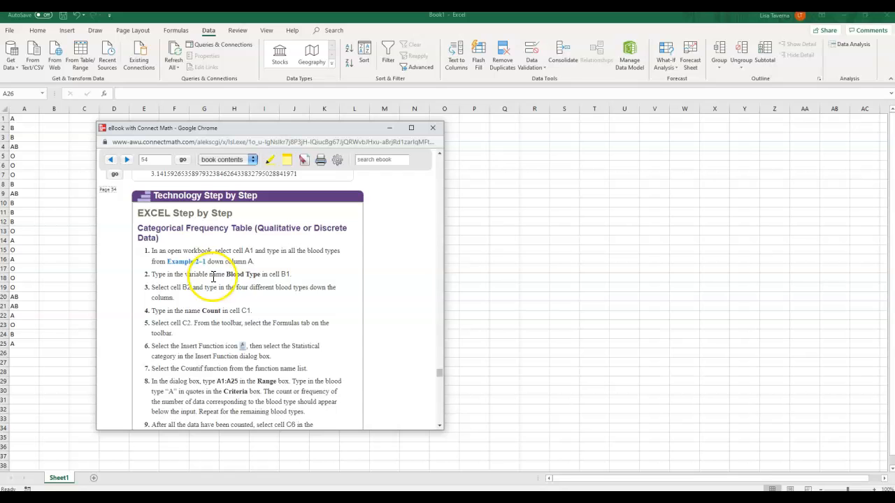
pyautogui.click(56, 118)
pyautogui.write('Bloo')
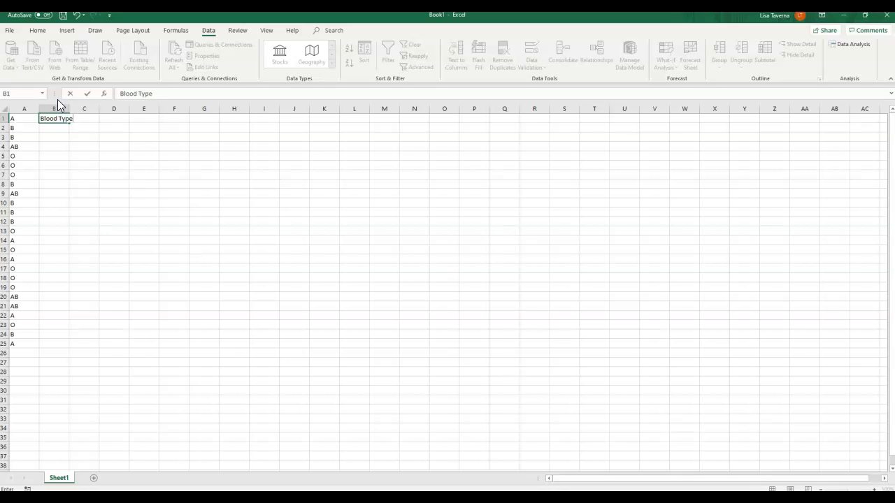
pyautogui.write('d Type')
pyautogui.press('Return')
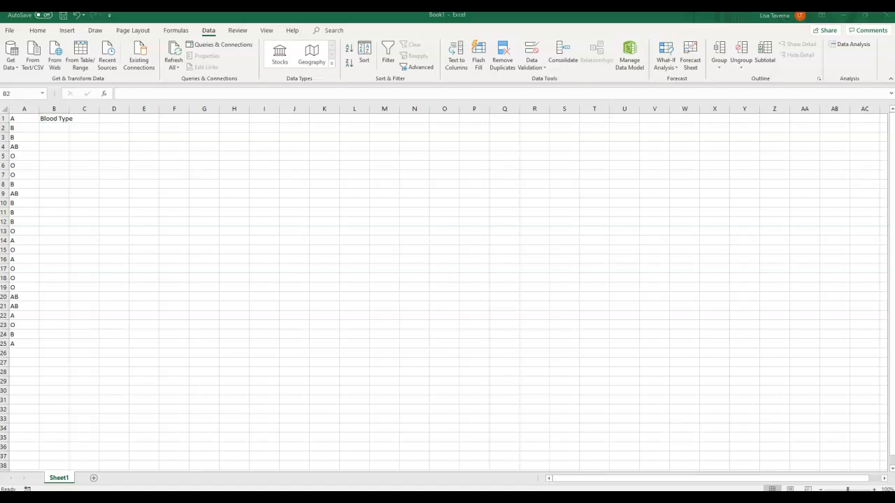
# - Following the eBook instructions, enter A in B2, Blood Type in B3, AB in B4 and O in B5
pyautogui.hotkey('alt', 'Tab')
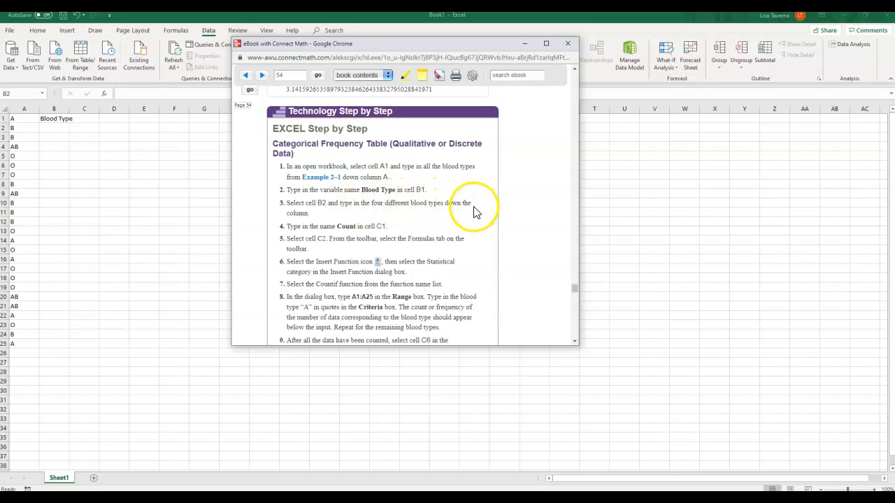
pyautogui.click(57, 129)
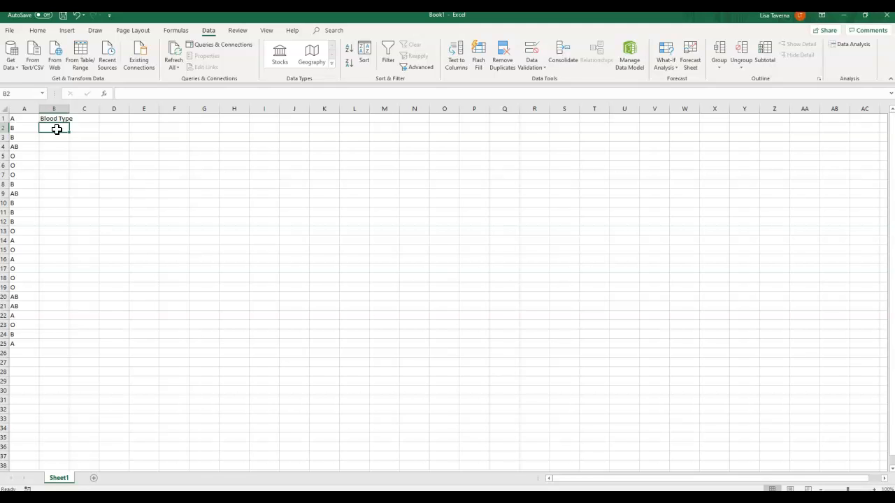
pyautogui.write('A')
pyautogui.press('Return')
pyautogui.write('Blood Type')
pyautogui.press('Return')
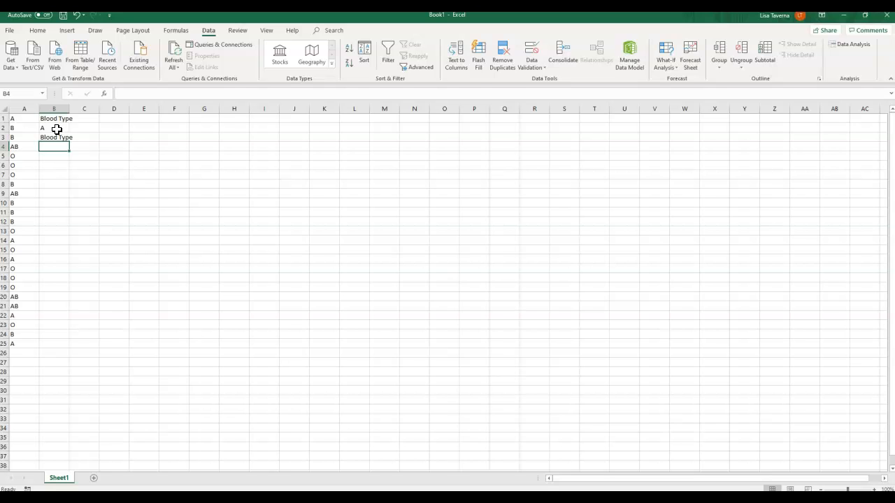
pyautogui.write('AB')
pyautogui.press('Return')
pyautogui.write('O')
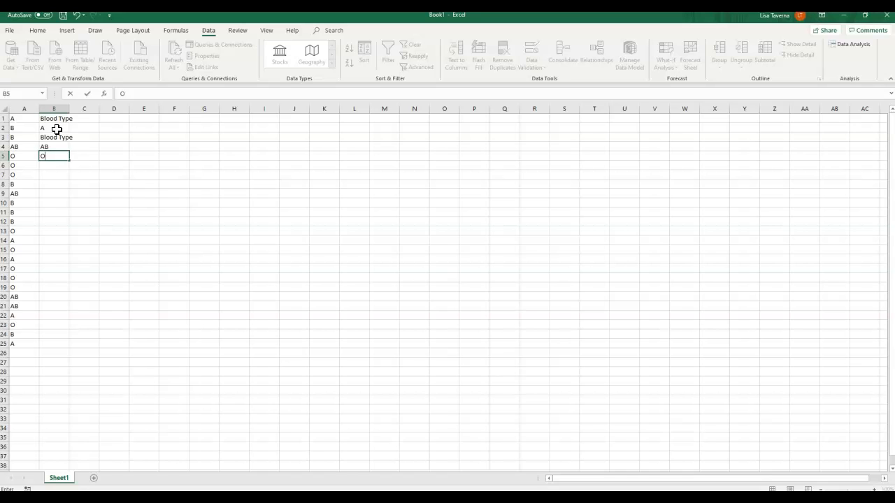
pyautogui.press('Return')
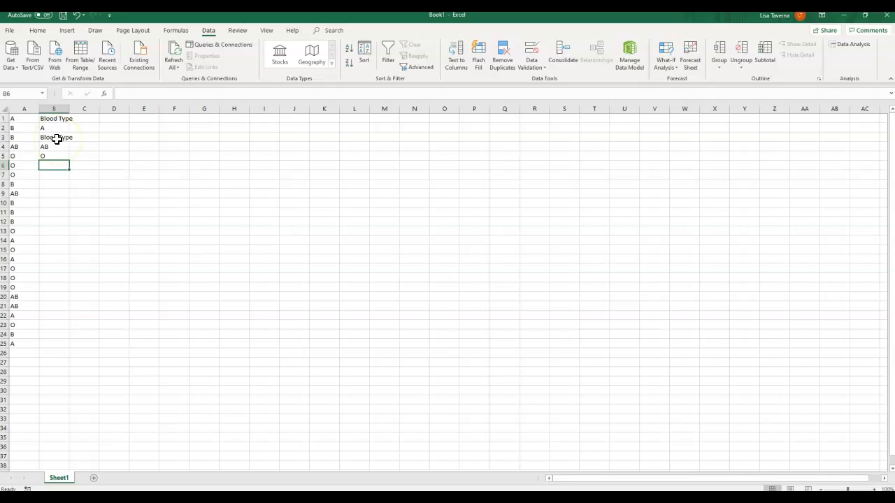
# - Correct the entry in cell B3 of the blood type list to B
pyautogui.click(57, 139)
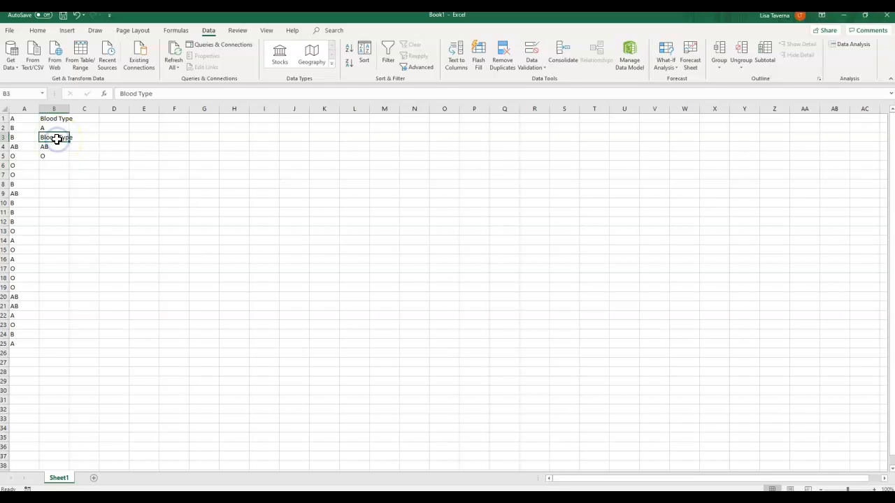
pyautogui.moveTo(153, 93); pyautogui.dragTo(125, 93)
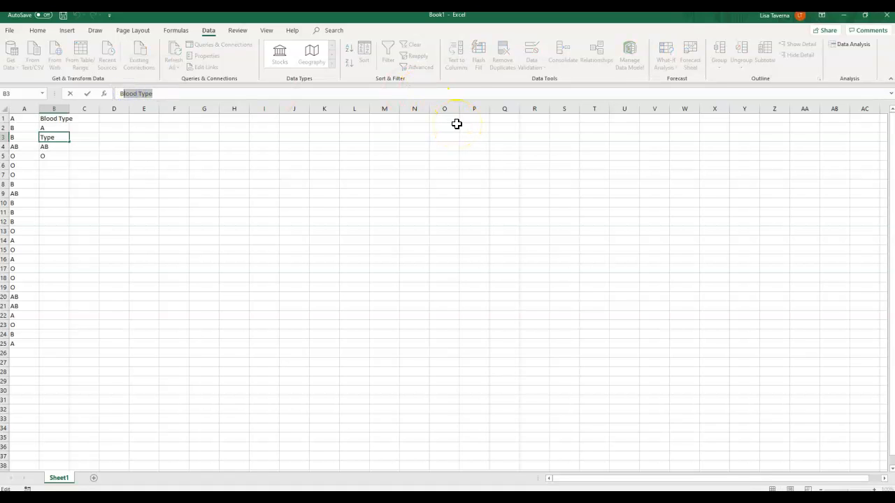
pyautogui.write('BB')
pyautogui.press('Return')
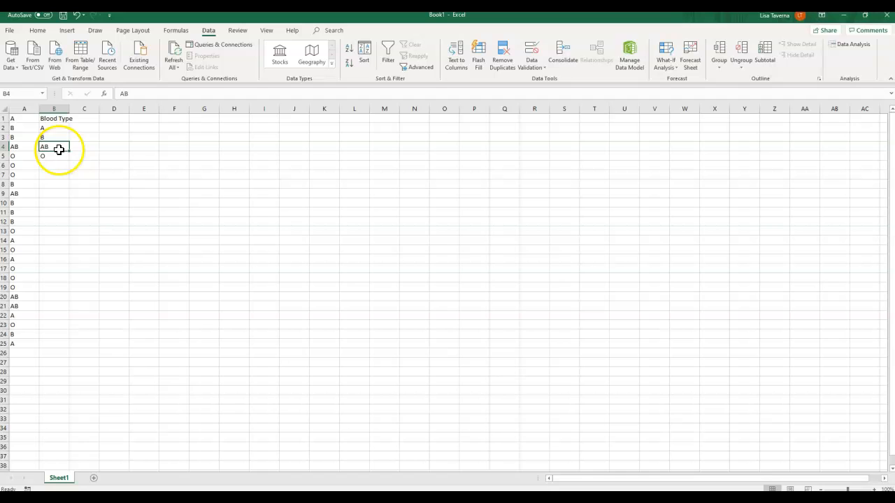
# - Check the eBook's next instruction and enter the heading Count in cell C1 of the worksheet
pyautogui.hotkey('alt', 'Tab')
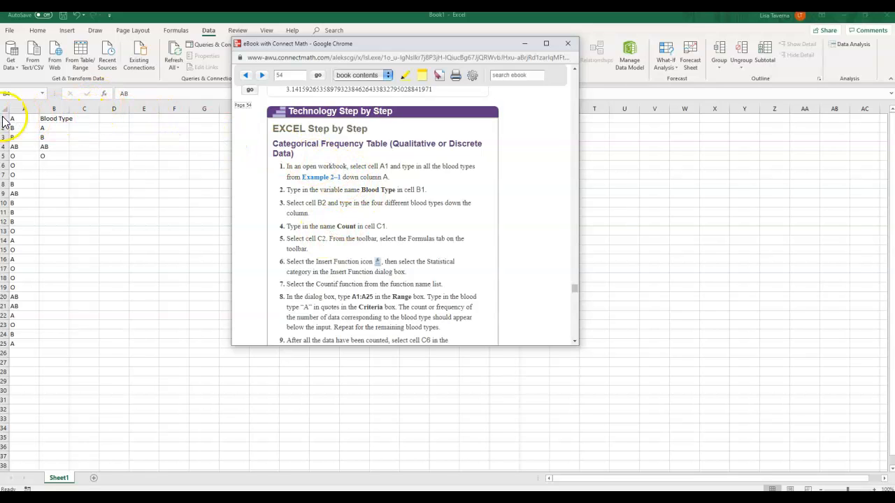
pyautogui.hotkey('alt', 'Tab')
pyautogui.click(85, 117)
pyautogui.write('Count')
pyautogui.press('Return')
# - Follow the eBook instructions, moving its window clear of the worksheet, and start inserting a function in cell C2
pyautogui.hotkey('alt', 'Tab')
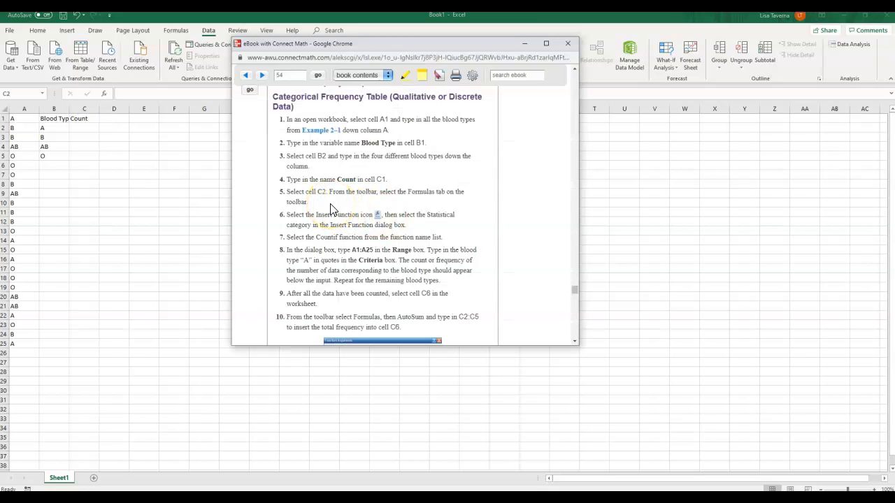
pyautogui.moveTo(427, 49); pyautogui.dragTo(516, 61)
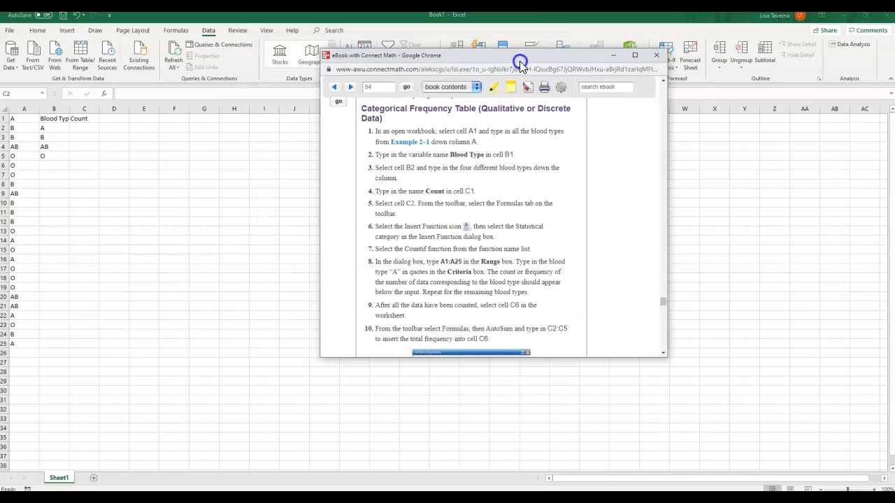
pyautogui.click(82, 127)
pyautogui.hotkey('alt', 'Tab')
pyautogui.moveTo(582, 61); pyautogui.dragTo(618, 158)
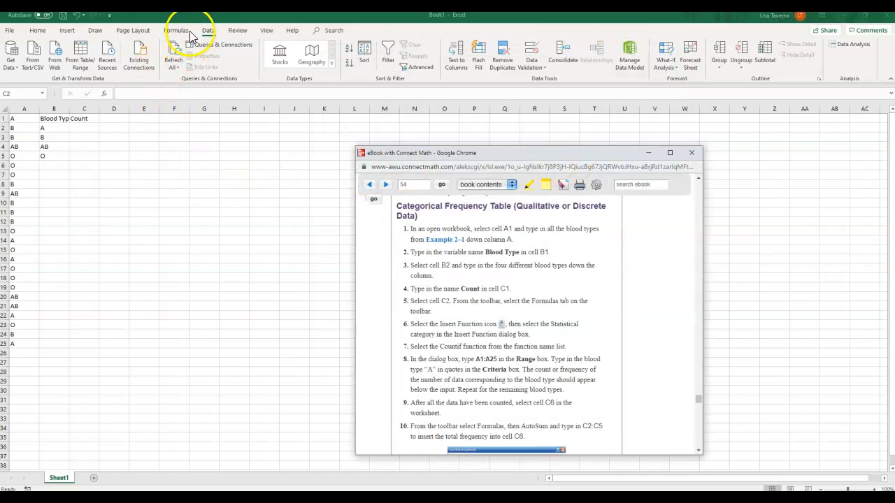
pyautogui.click(82, 129)
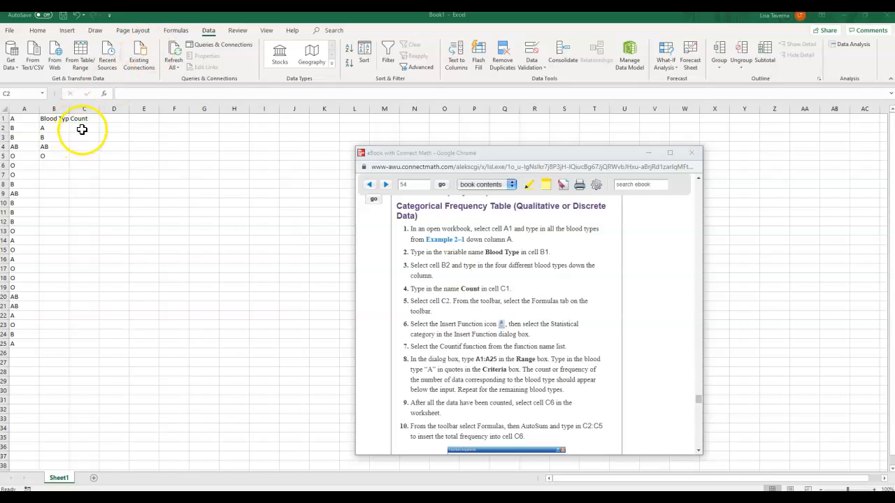
pyautogui.click(177, 31)
pyautogui.click(13, 55)
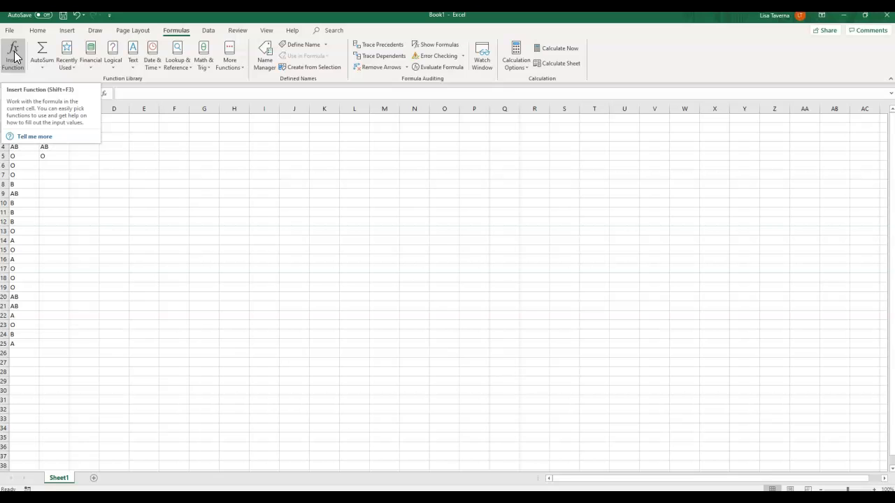
pyautogui.click(14, 56)
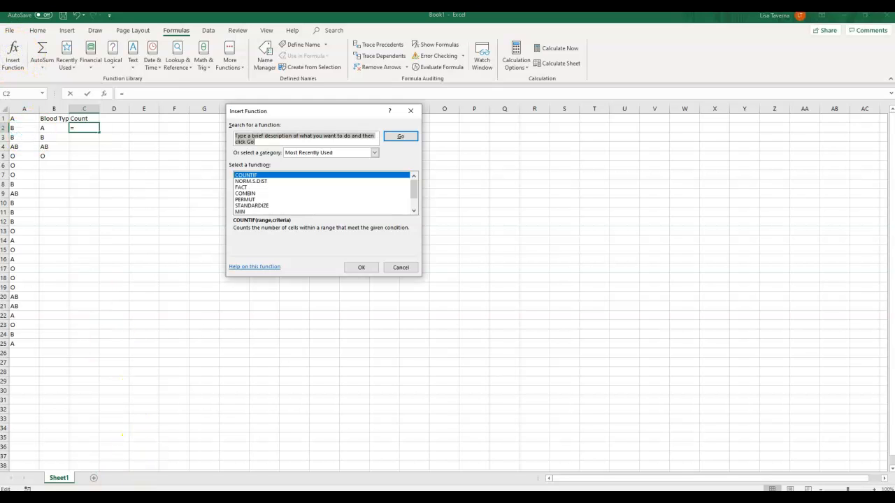
# - Check the eBook's function instructions and choose the COUNTIF function for cell C2
pyautogui.hotkey('alt', 'Tab')
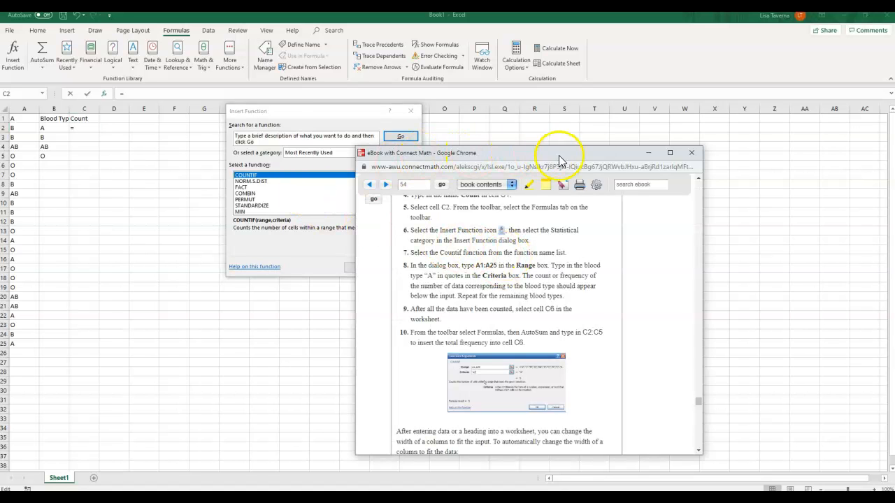
pyautogui.moveTo(577, 154); pyautogui.dragTo(0, 194)
pyautogui.click(280, 190)
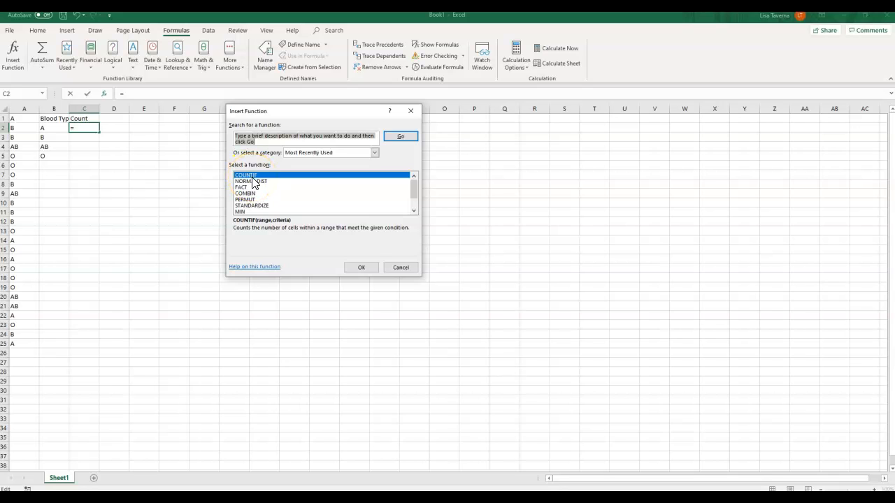
pyautogui.click(250, 176)
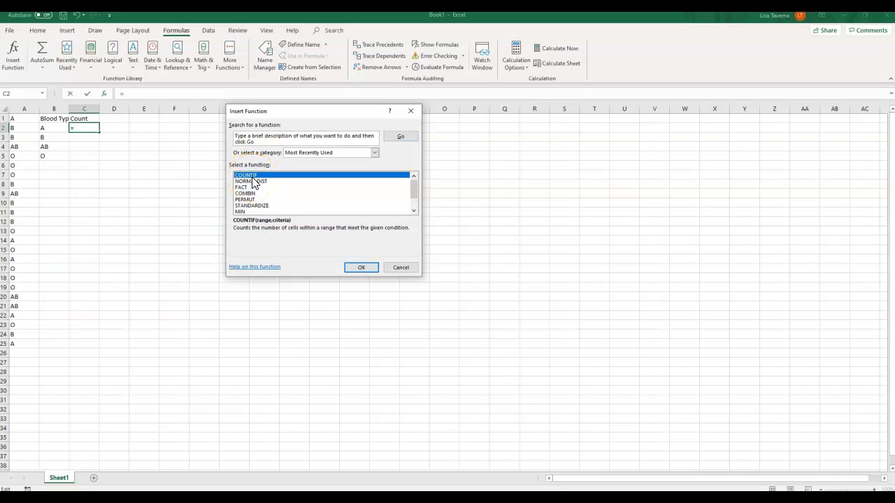
pyautogui.click(362, 270)
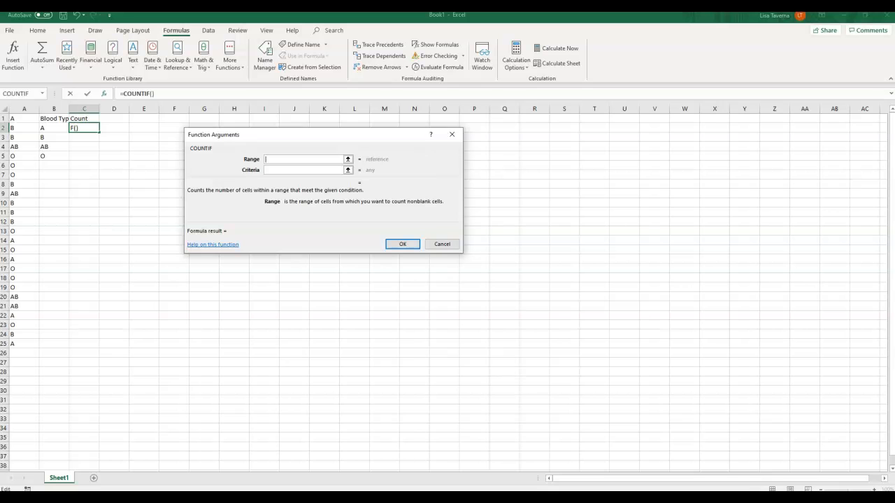
# - Bring up the eBook instructions beside the worksheet and set the COUNTIF range for C2 to A1:A25
pyautogui.moveTo(573, 500); pyautogui.dragTo(646, 121)
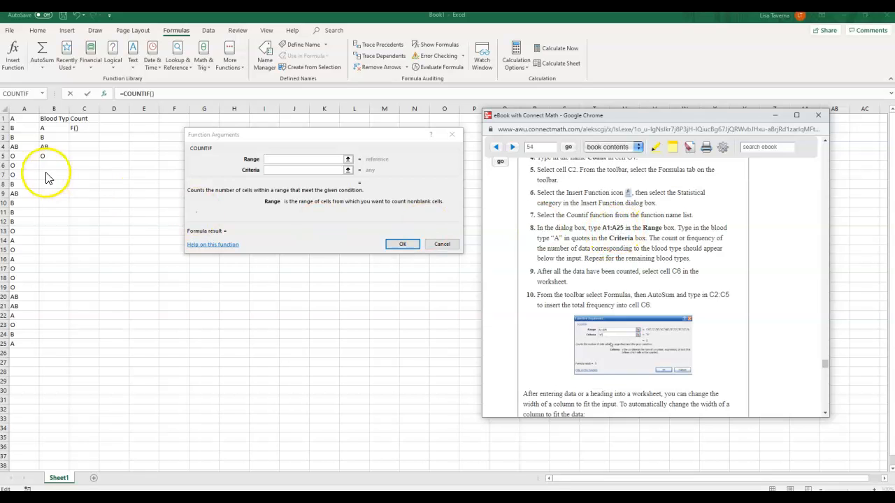
pyautogui.click(23, 119)
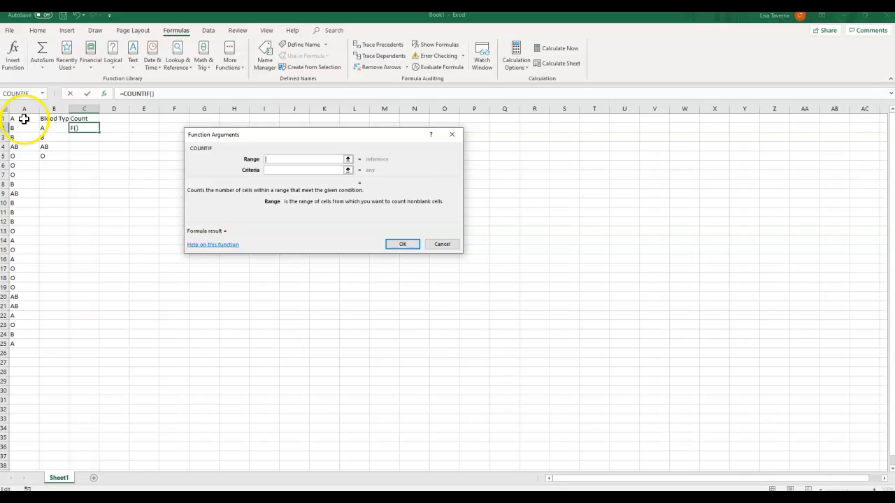
pyautogui.click(24, 119)
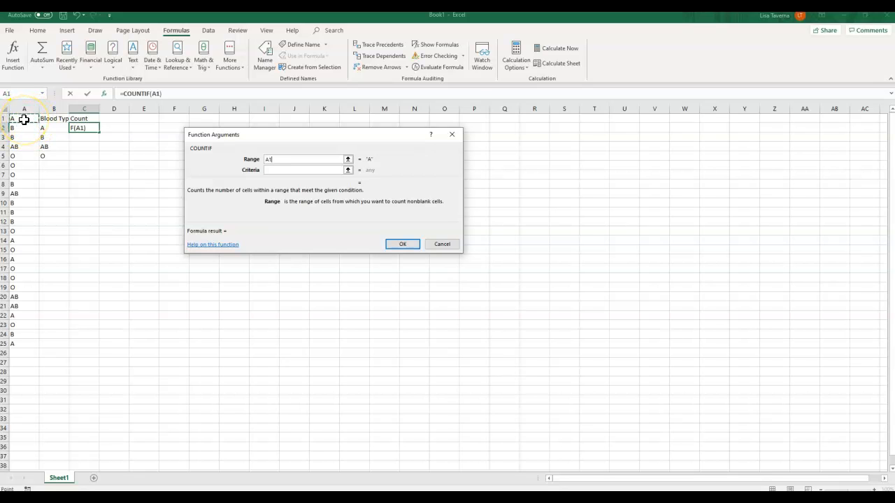
pyautogui.moveTo(23, 119); pyautogui.dragTo(17, 345)
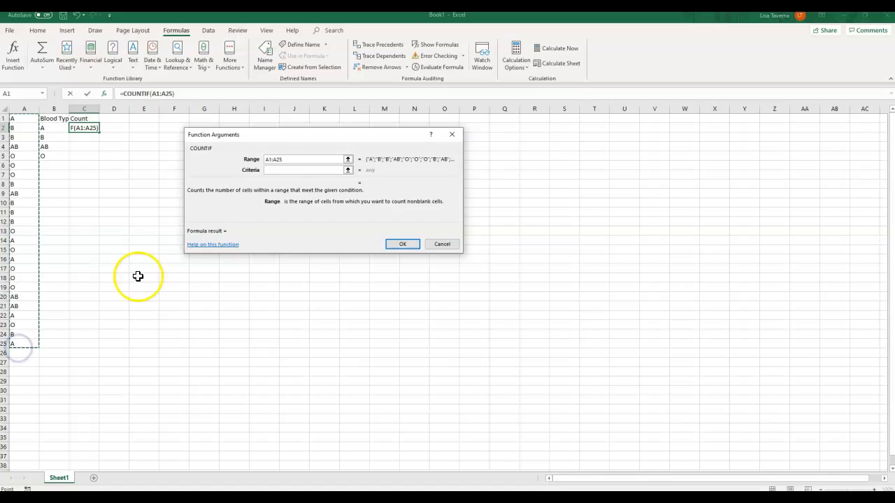
# - Following the eBook, set the COUNTIF criteria to "A" in quotes and complete the formula in C2
pyautogui.click(291, 169)
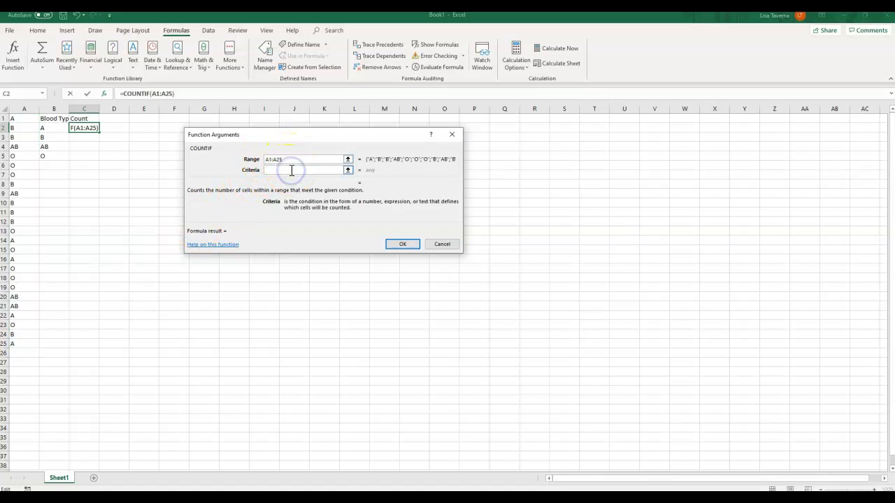
pyautogui.hotkey('alt', 'Tab')
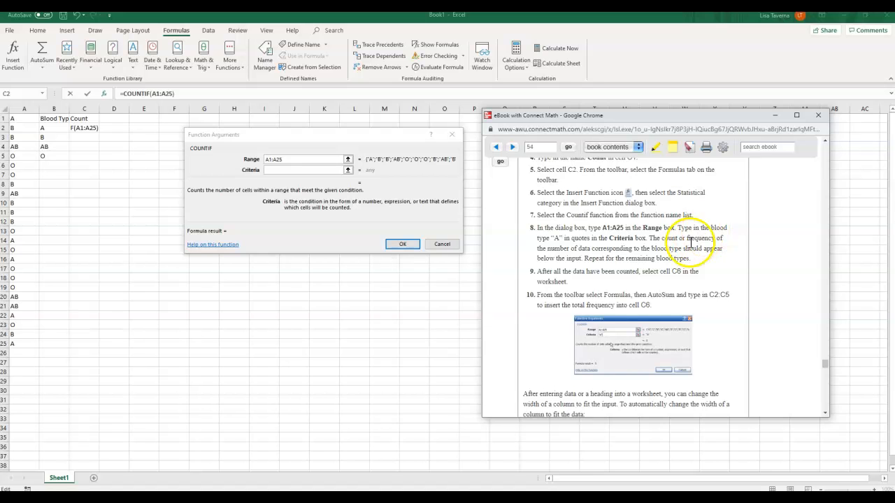
pyautogui.click(300, 170)
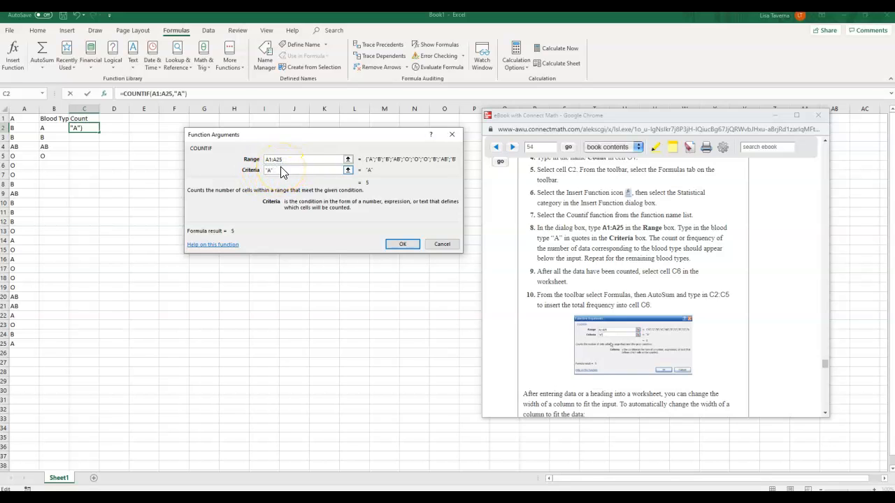
pyautogui.click(408, 244)
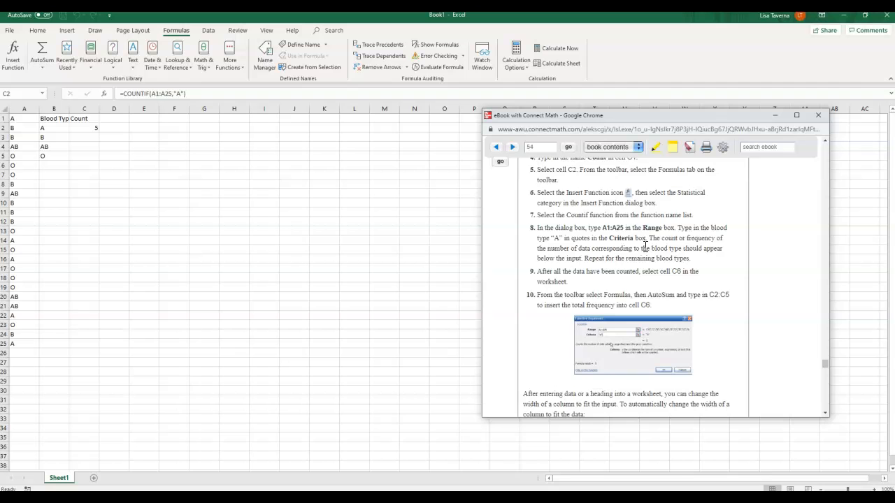
# - In cell C3, insert a COUNTIF function with range A1:A25 and criteria "B"
pyautogui.scroll(-2, 645, 246)
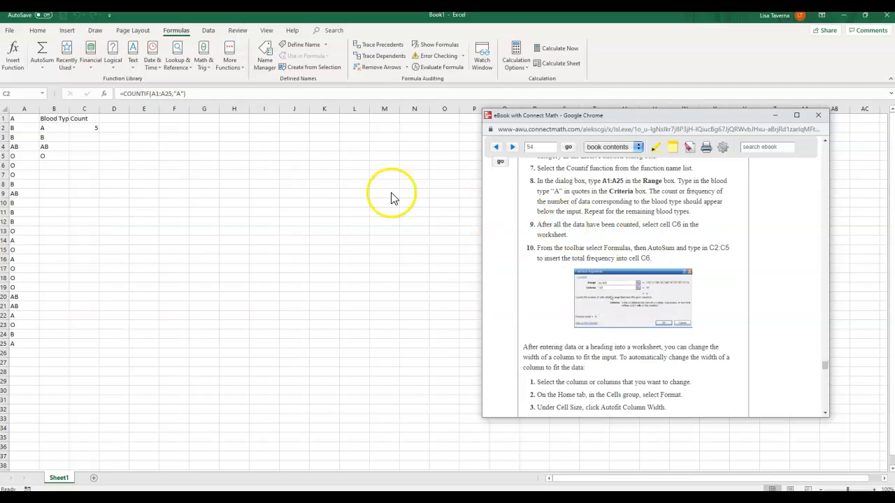
pyautogui.click(90, 136)
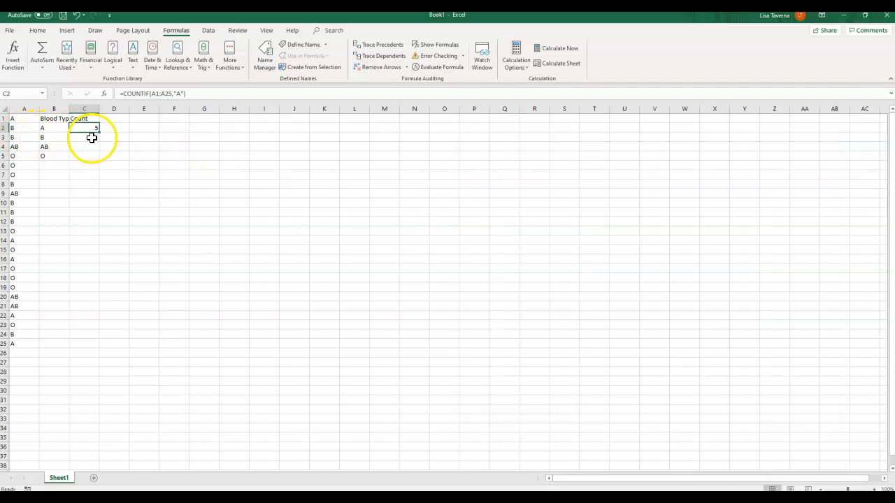
pyautogui.click(93, 138)
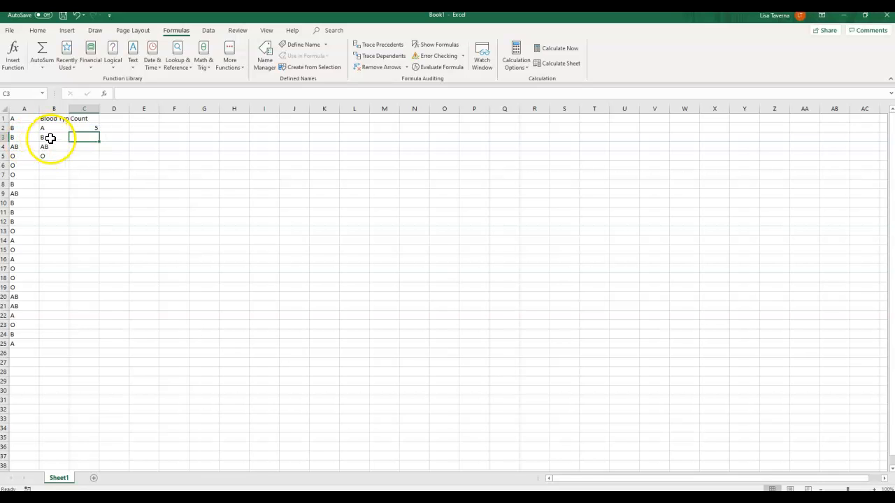
pyautogui.click(14, 56)
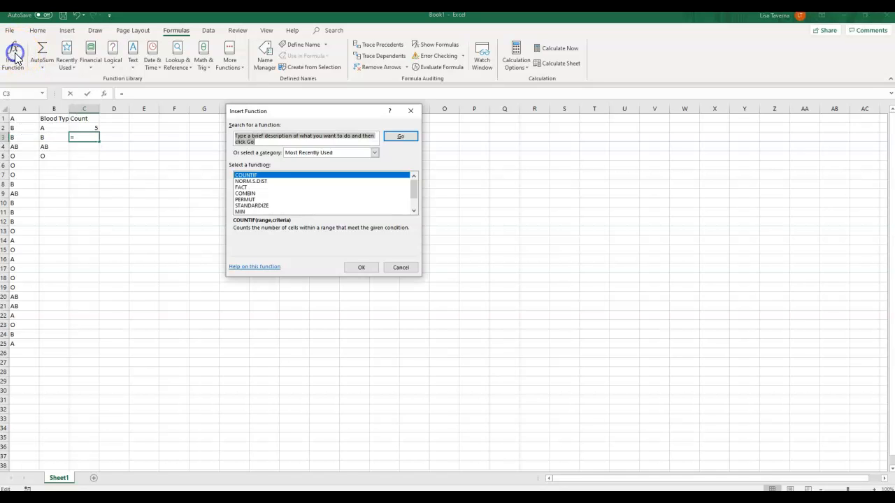
pyautogui.click(250, 174)
pyautogui.click(361, 269)
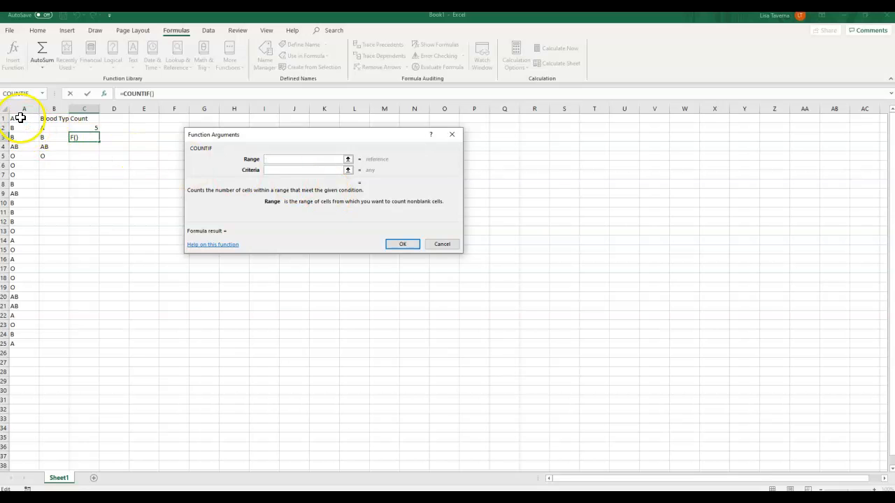
pyautogui.moveTo(22, 119); pyautogui.dragTo(21, 344)
pyautogui.click(304, 169)
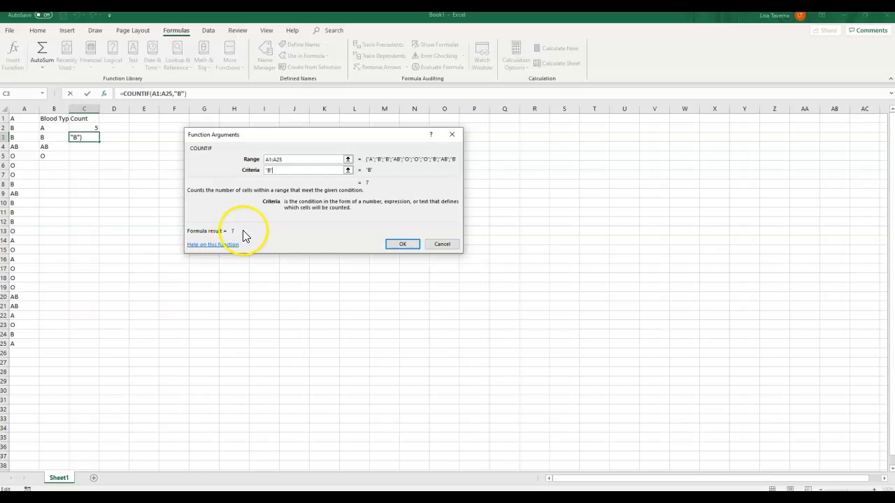
pyautogui.click(403, 245)
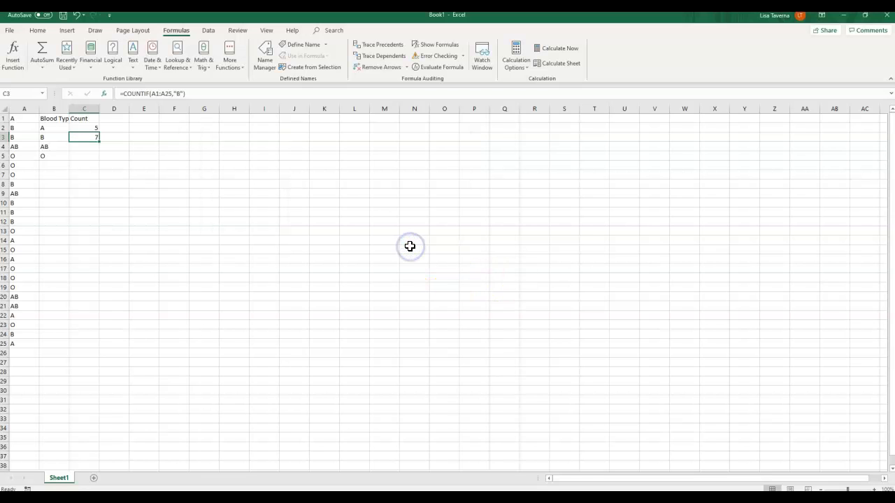
# - In cell C4, insert a COUNTIF function with range A1:A25 and criteria "AB"
pyautogui.click(92, 148)
pyautogui.click(12, 56)
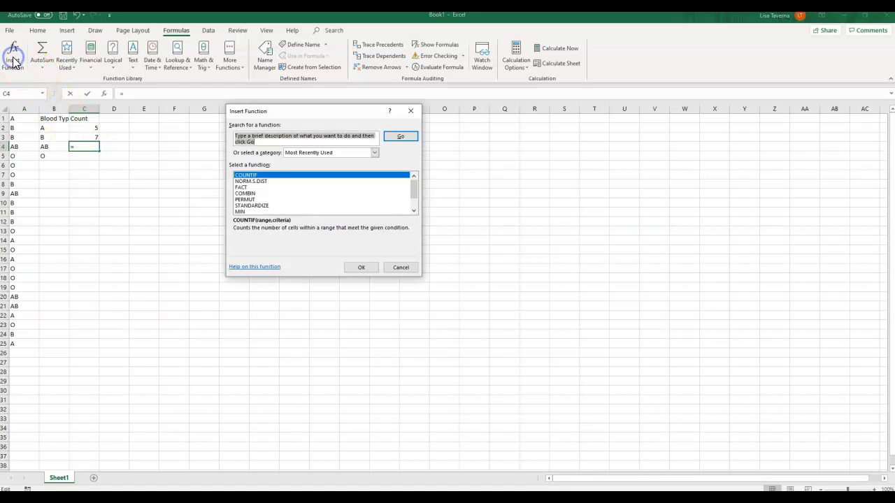
pyautogui.click(370, 269)
pyautogui.moveTo(12, 123); pyautogui.dragTo(20, 344)
pyautogui.click(308, 170)
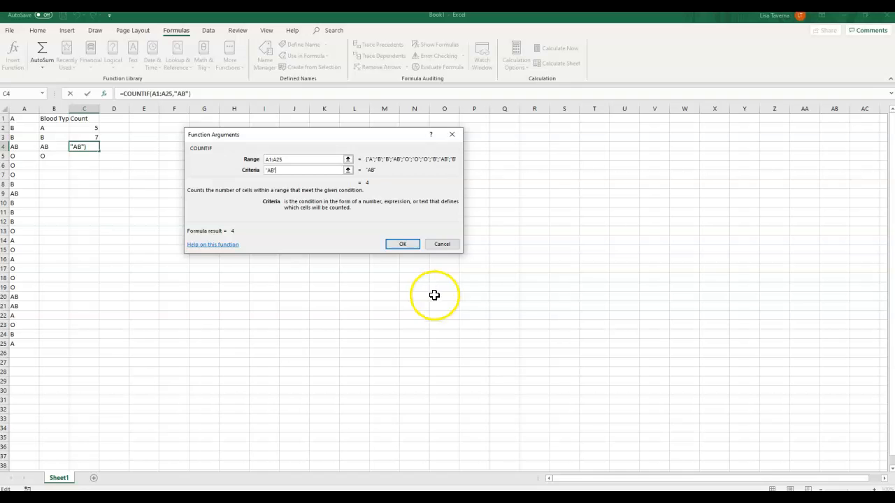
pyautogui.click(410, 244)
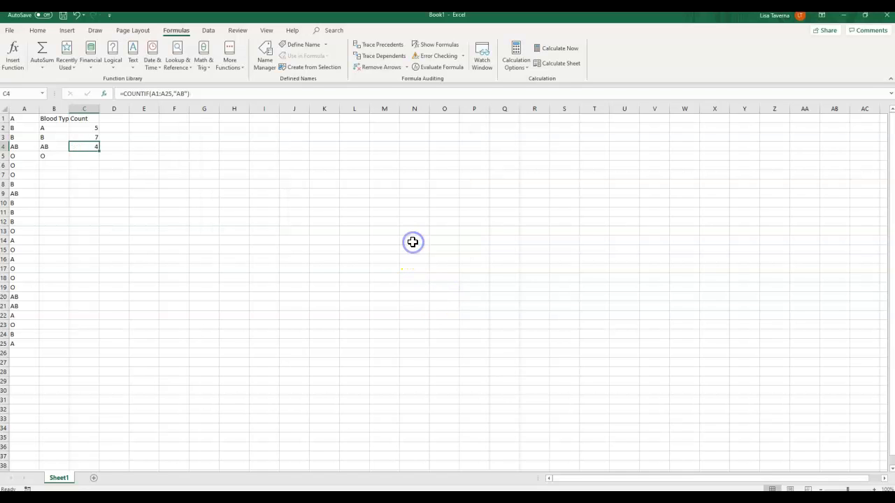
# - In cell C5, insert a COUNTIF function with range A1:A25 and criteria "O"
pyautogui.click(89, 156)
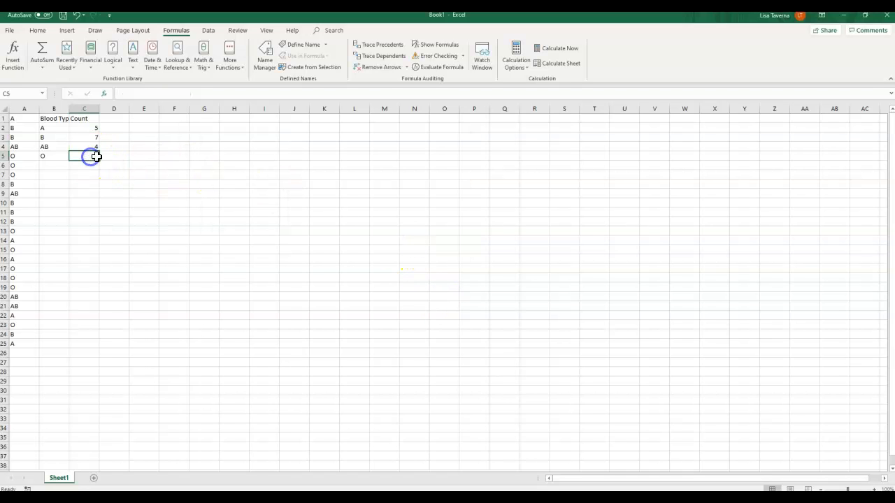
pyautogui.click(19, 63)
pyautogui.click(252, 175)
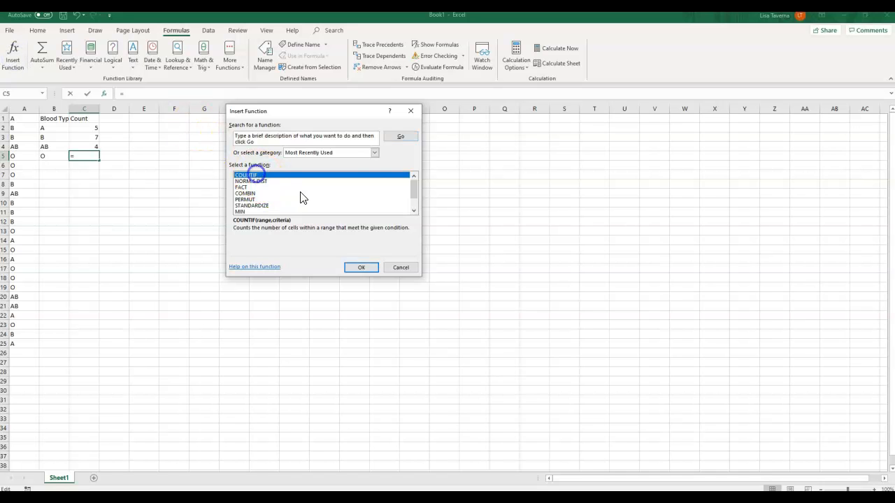
pyautogui.click(358, 268)
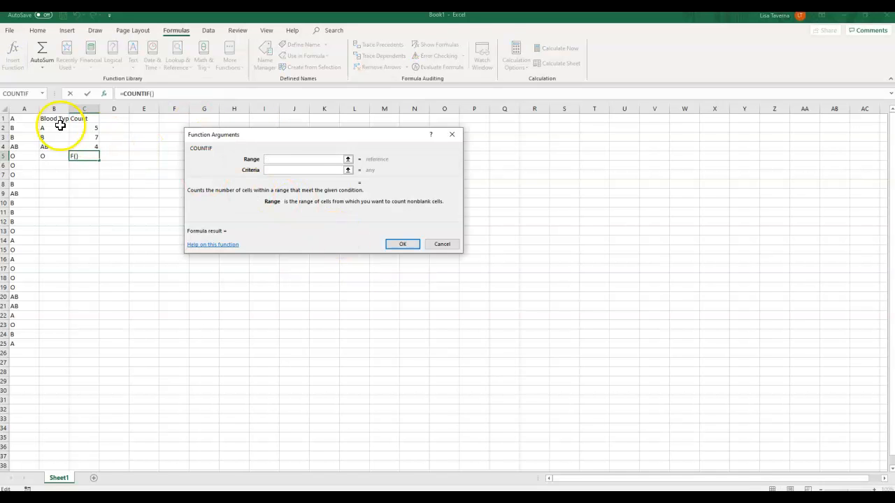
pyautogui.moveTo(21, 118); pyautogui.dragTo(18, 340)
pyautogui.click(297, 173)
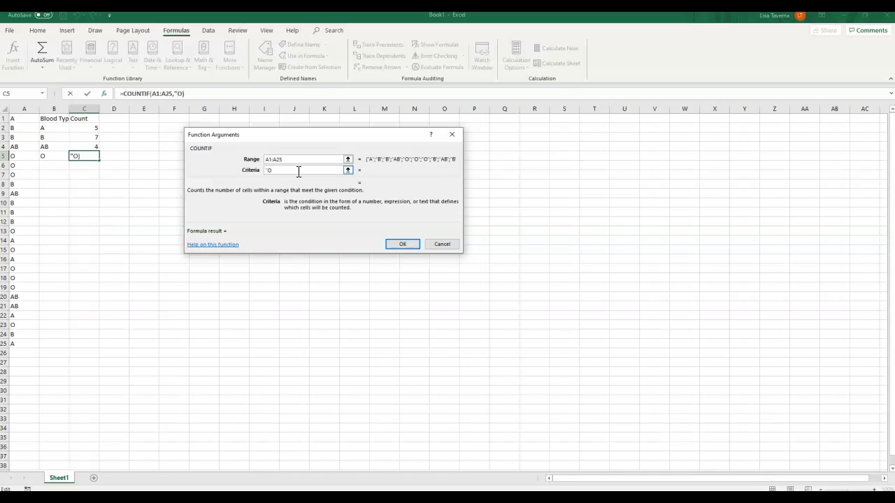
pyautogui.click(402, 244)
# - Following the eBook's step 10, total the frequencies in cell C6 with an AutoSum of C2:C5
pyautogui.hotkey('alt', 'Tab')
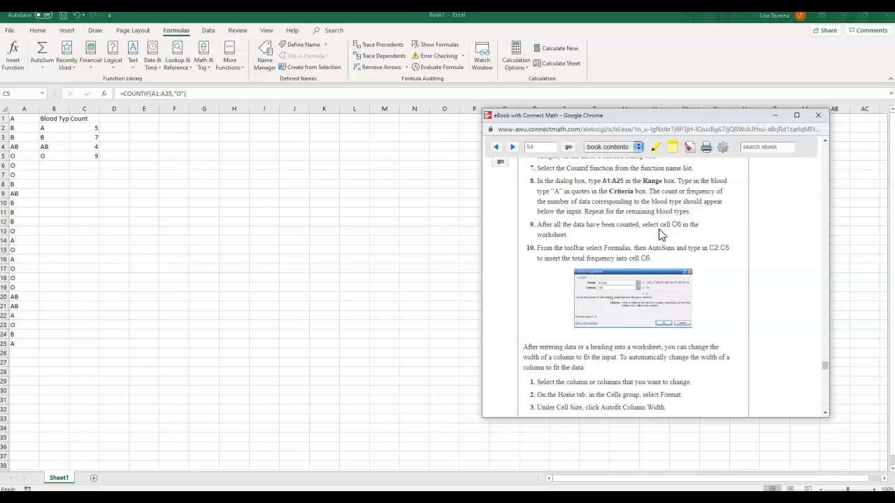
pyautogui.click(90, 165)
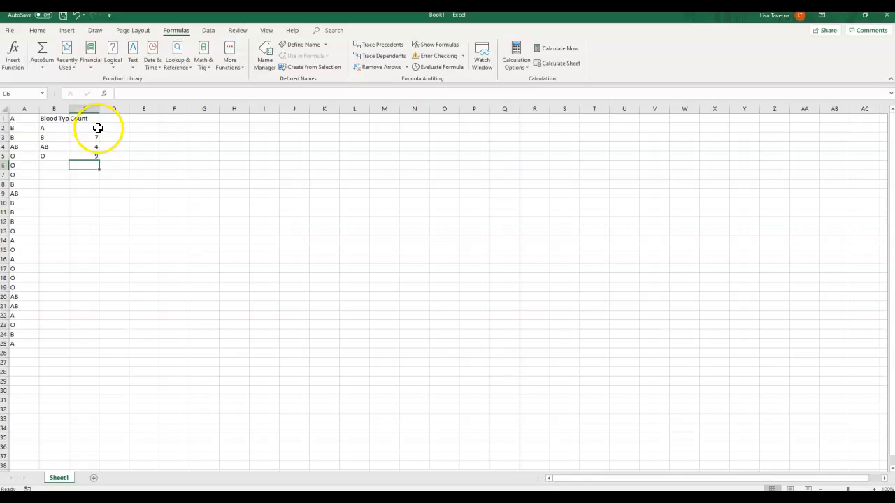
pyautogui.moveTo(94, 127); pyautogui.dragTo(95, 149)
pyautogui.click(87, 165)
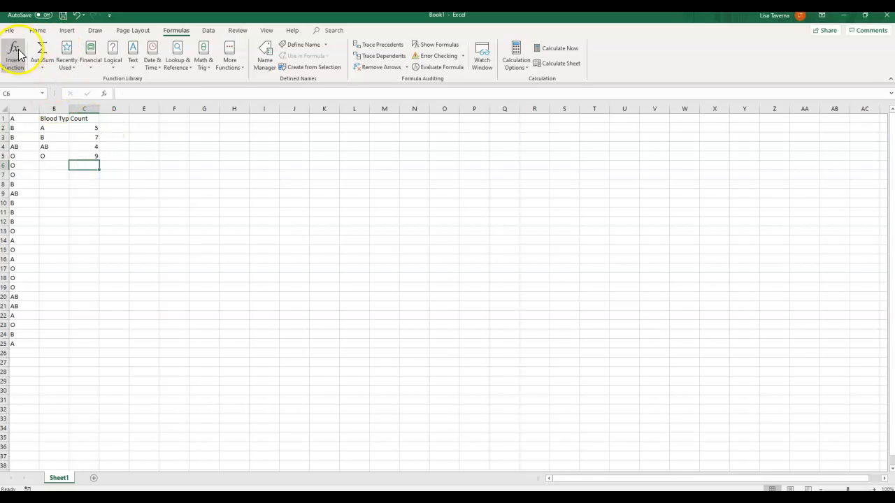
pyautogui.click(45, 56)
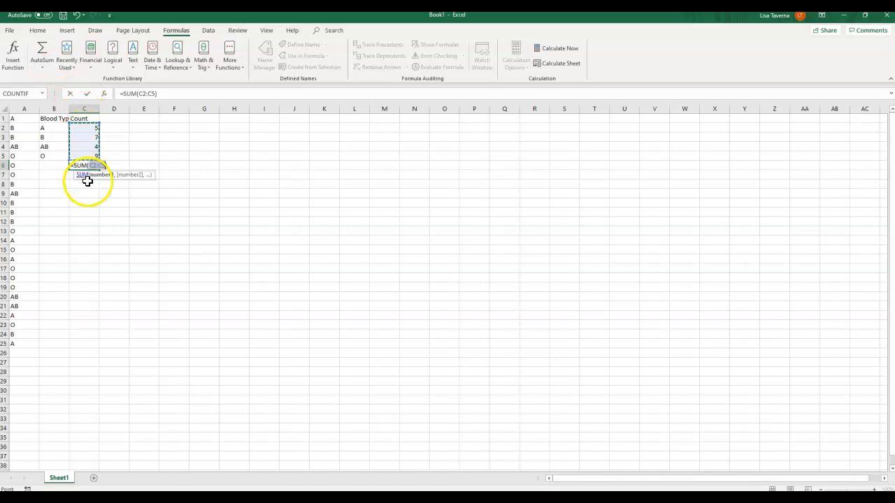
pyautogui.click(92, 123)
pyautogui.moveTo(93, 123); pyautogui.dragTo(93, 130)
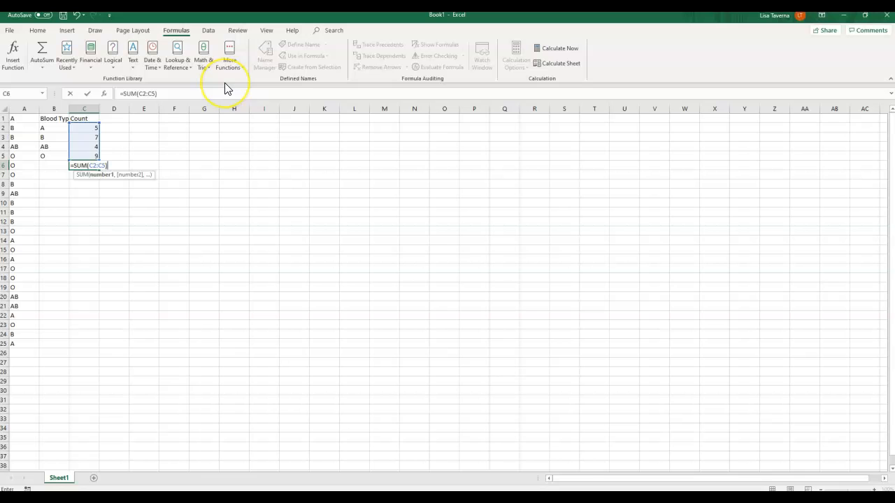
pyautogui.press('Return')
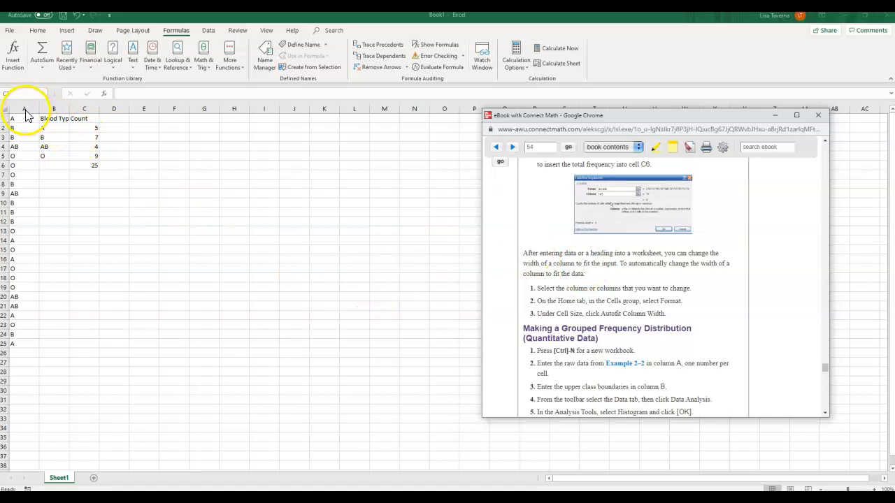
# - AutoFit the width of columns A through C to their contents, then bring the eBook instructions back up
pyautogui.click(31, 108)
pyautogui.moveTo(32, 109); pyautogui.dragTo(94, 106)
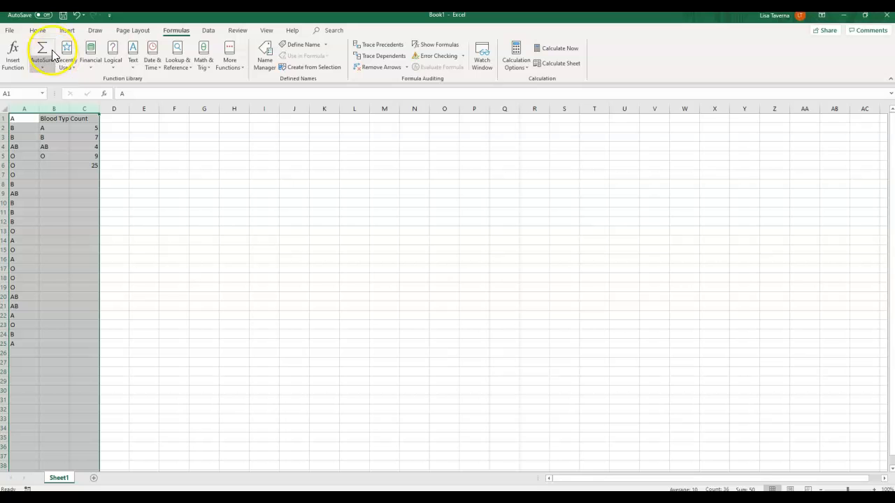
pyautogui.click(41, 31)
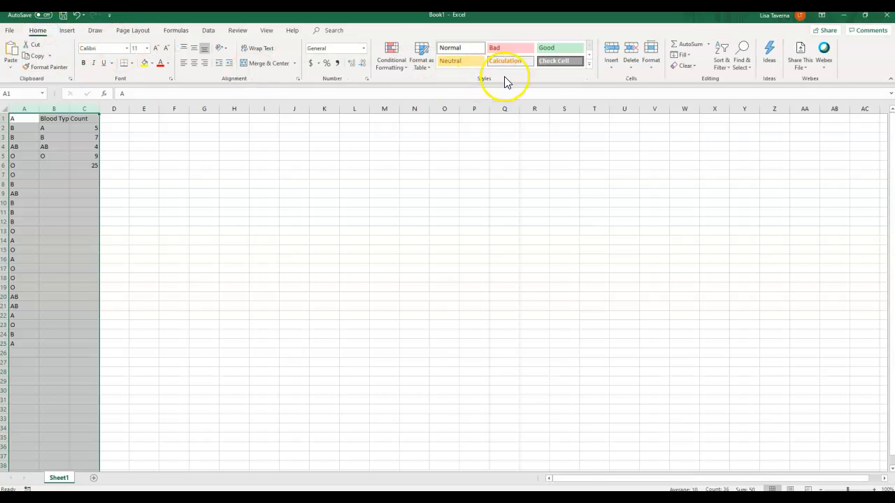
pyautogui.moveTo(24, 104); pyautogui.dragTo(25, 130)
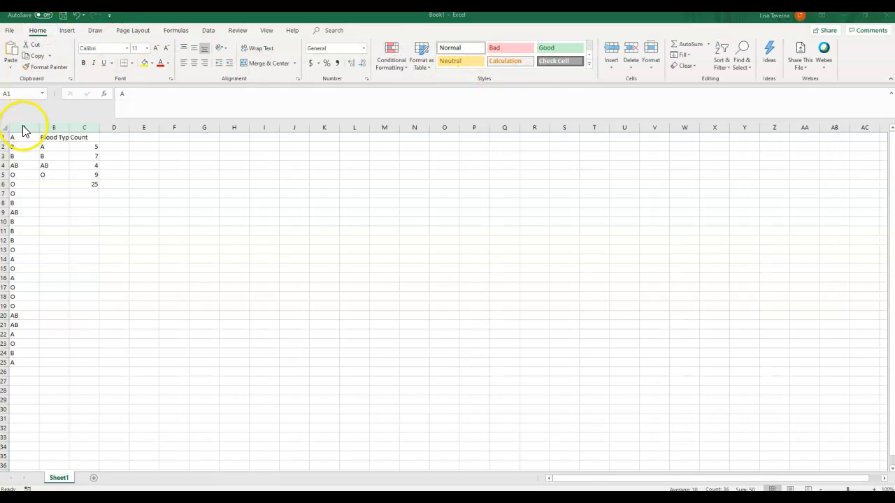
pyautogui.click(651, 63)
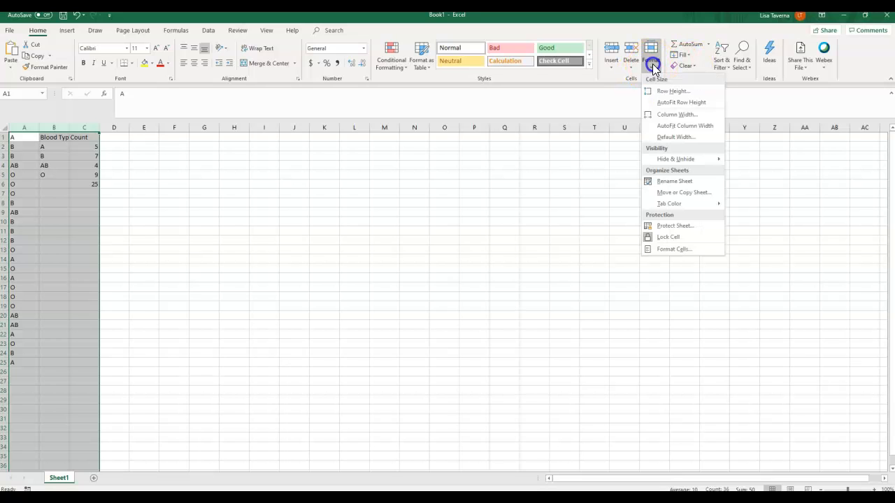
pyautogui.click(659, 126)
pyautogui.hotkey('alt', 'Tab')
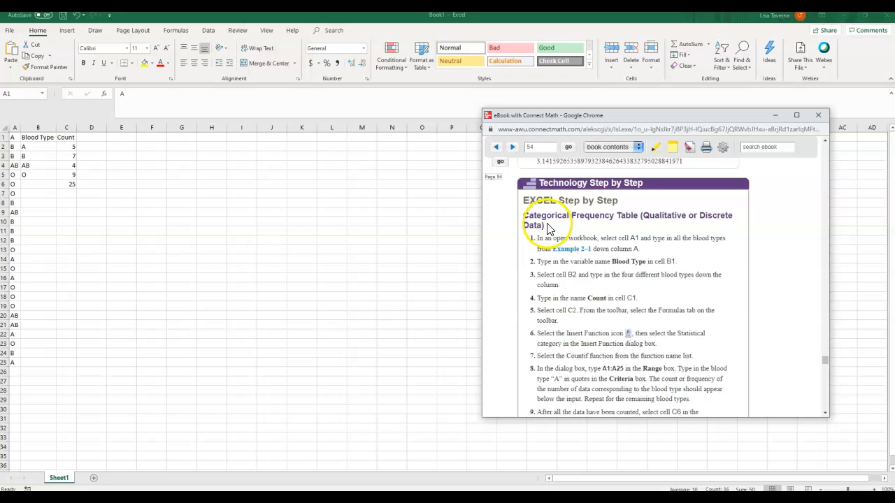